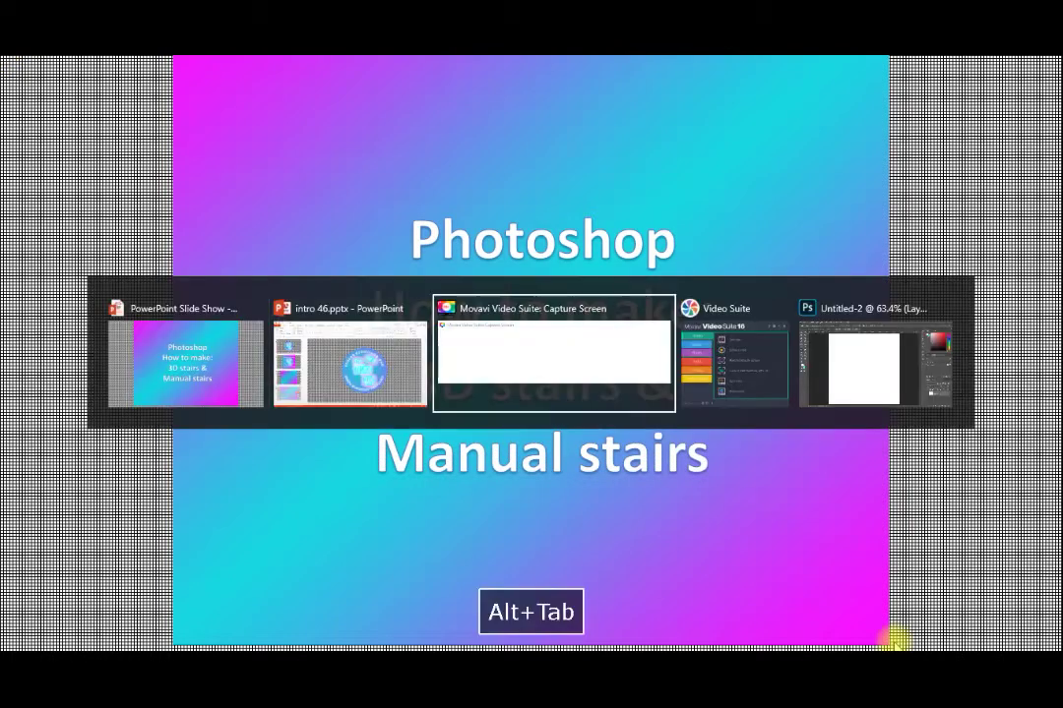
key("alt+Tab")
Step: Leave the Manual stairs PowerPoint slide show and bring the blank Untitled-2 Photoshop document forward
key("space")
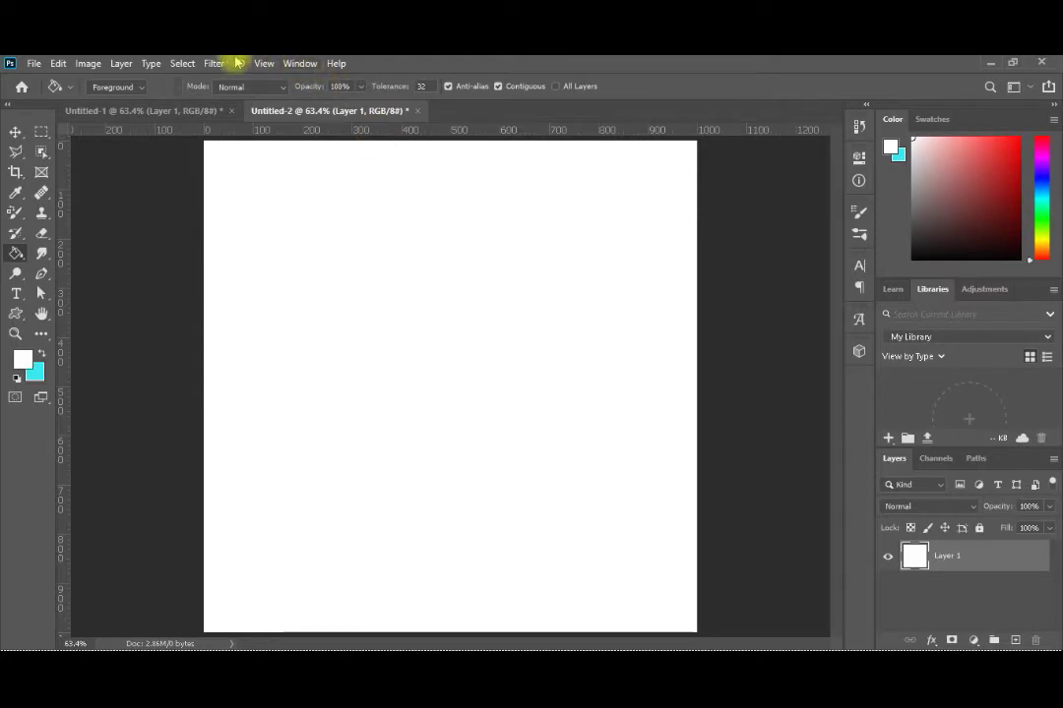
Step: Add a 20-column by 20-row New Guide Layout grid to the Untitled-2 canvas
left_click(265, 64)
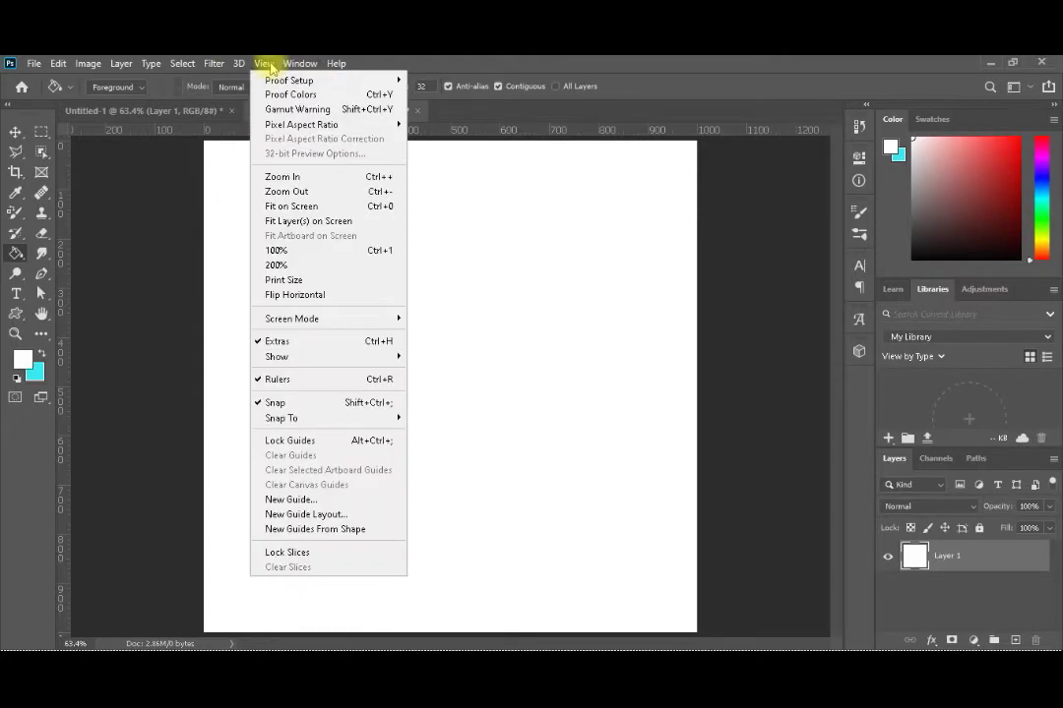
left_click(330, 515)
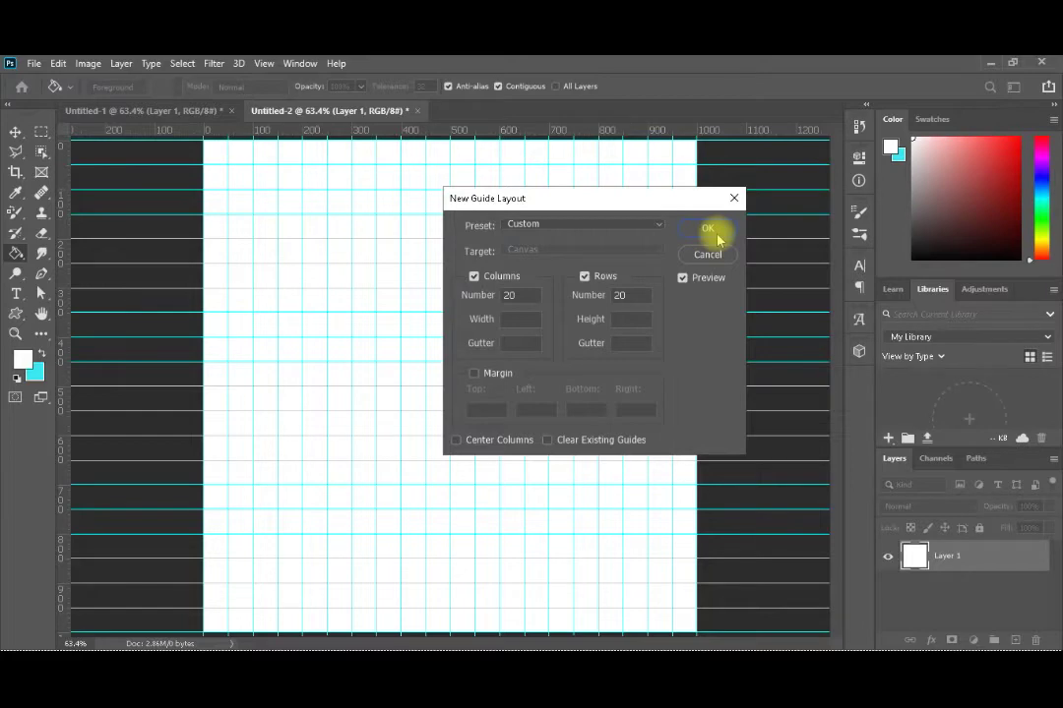
left_click(710, 228)
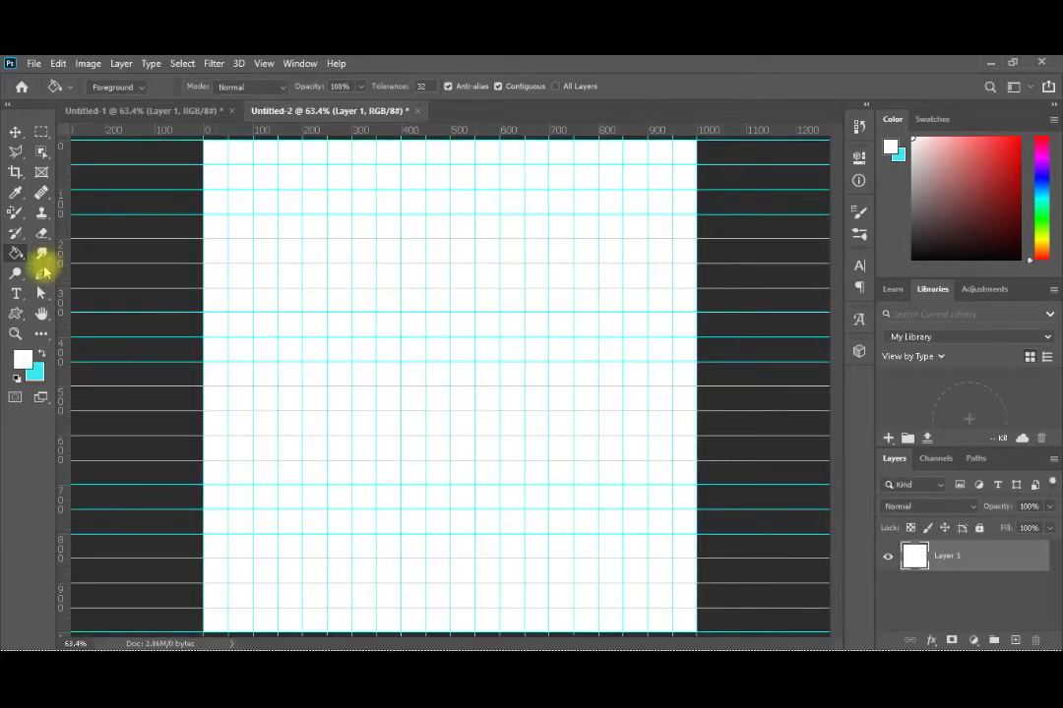
Step: Pen-draw a closed 400 × 200 px diamond shape on the lower canvas as Shape 1
left_click(42, 274)
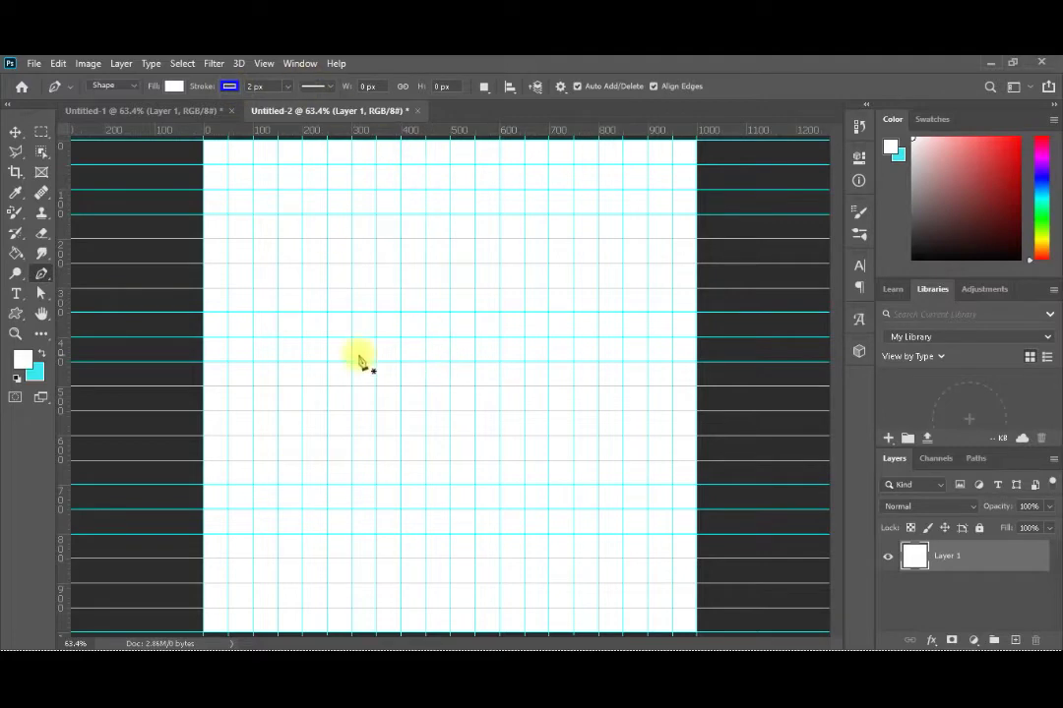
left_click(351, 510)
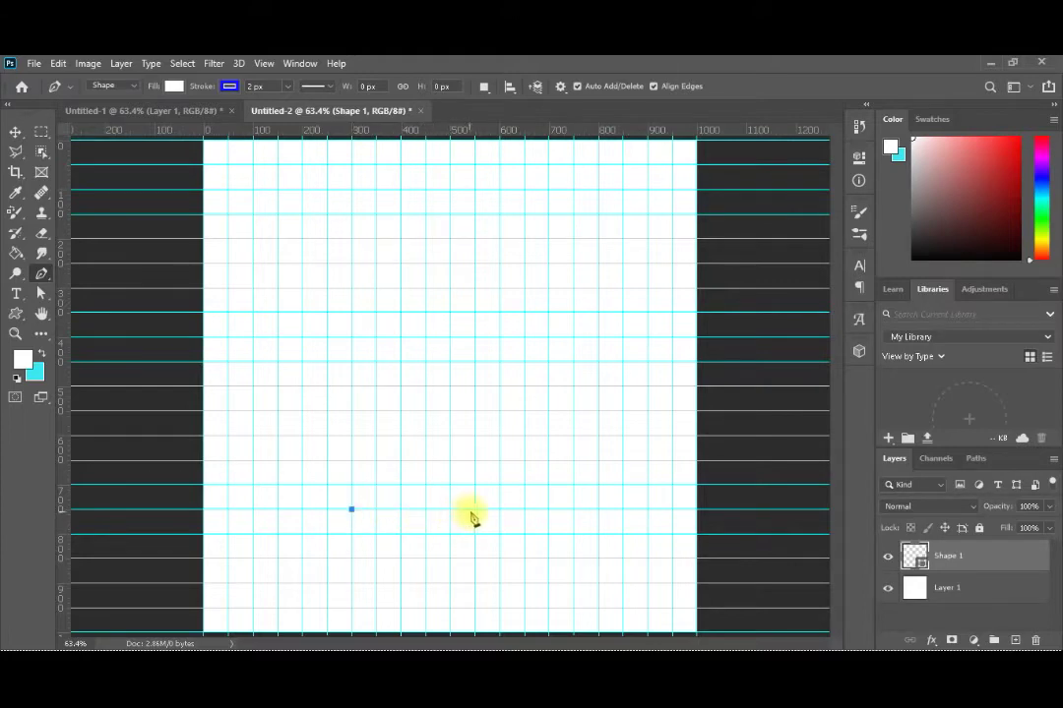
left_click(475, 562)
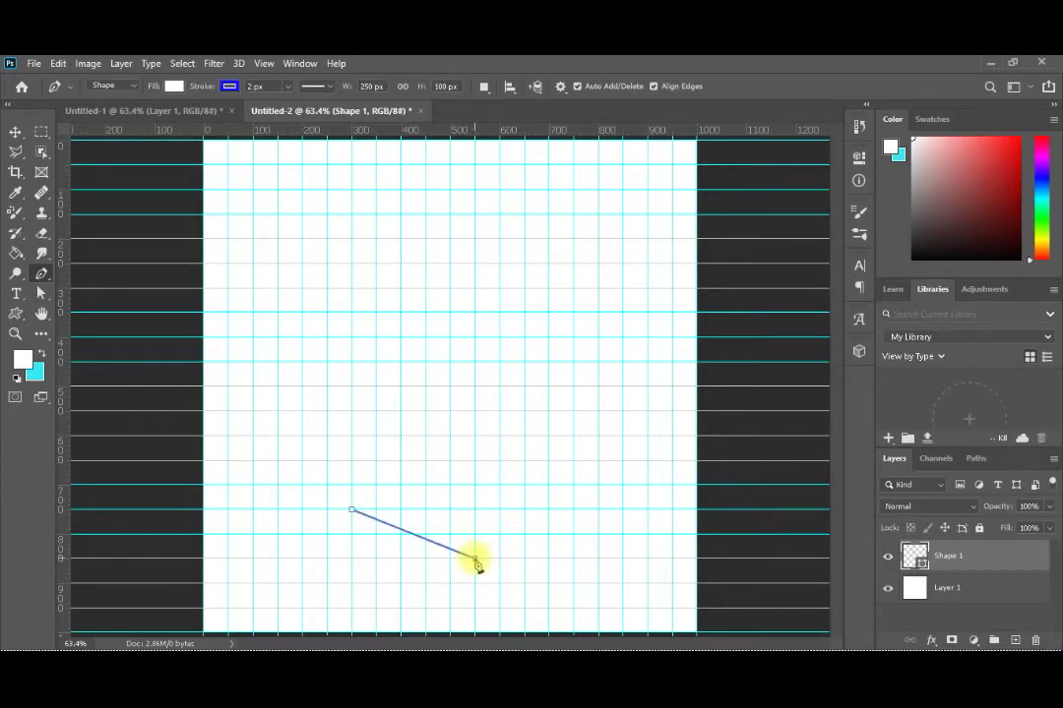
left_click(549, 510)
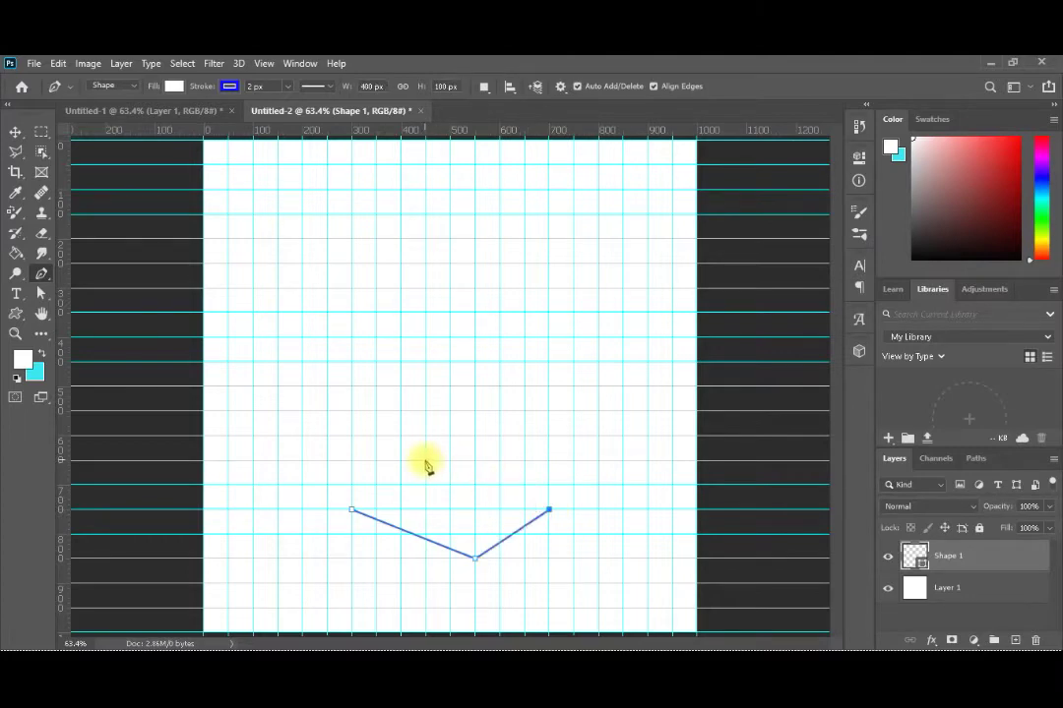
left_click(425, 461)
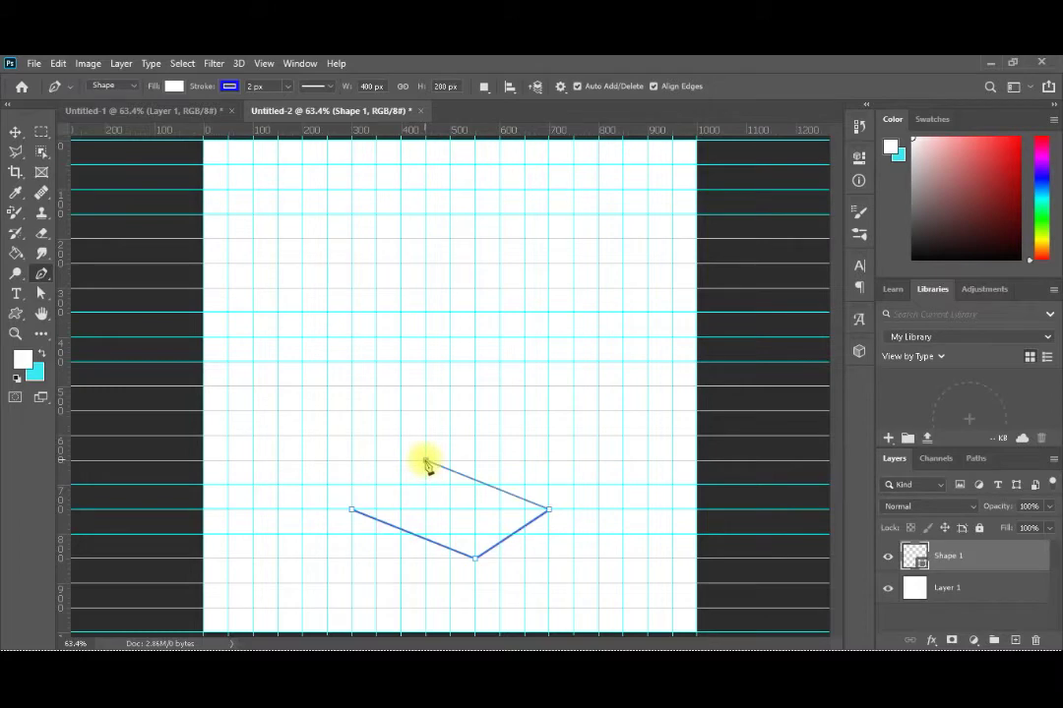
left_click(353, 510)
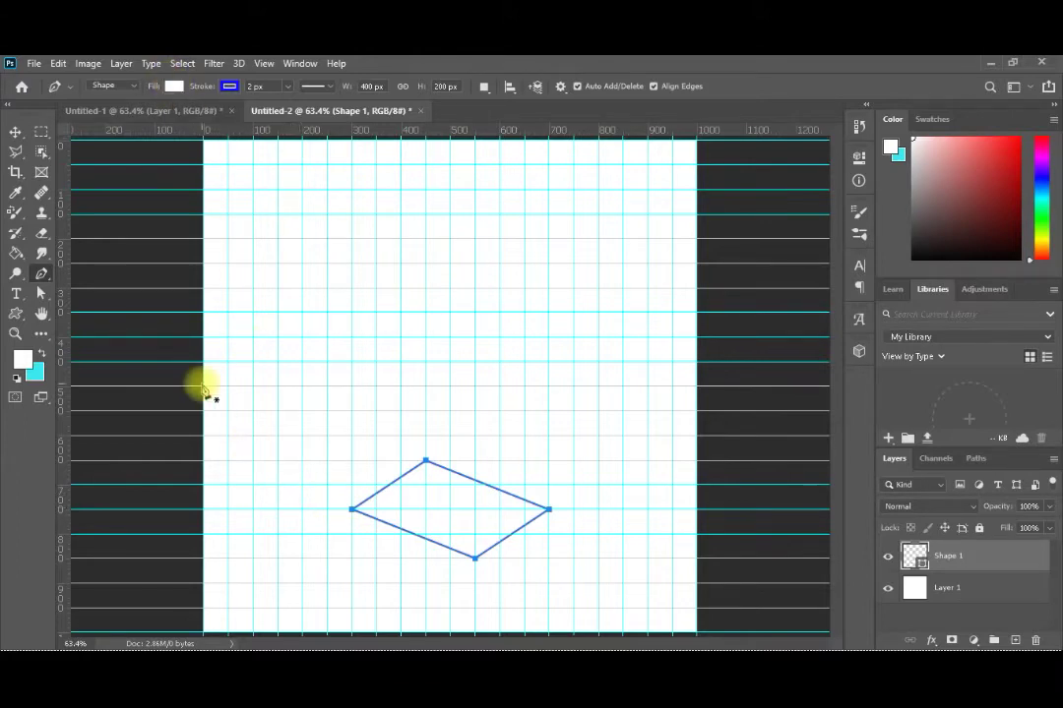
Step: On a new layer, draw the front parallelogram face hanging below the diamond's lower-left edge
key("ctrl+shift+n")
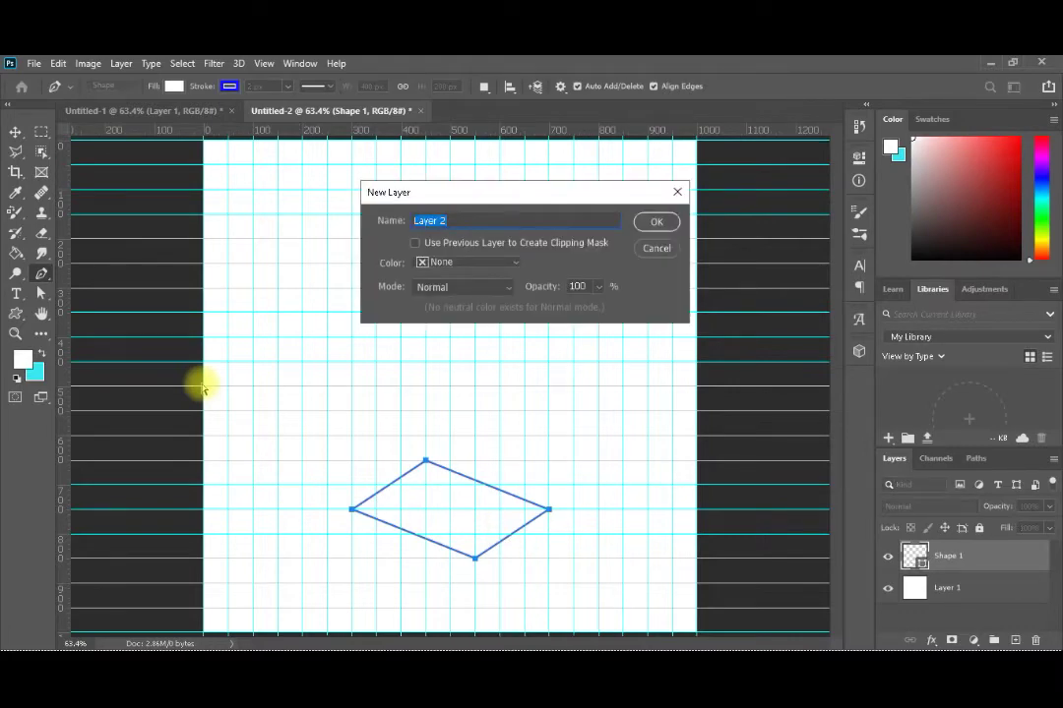
key("Return")
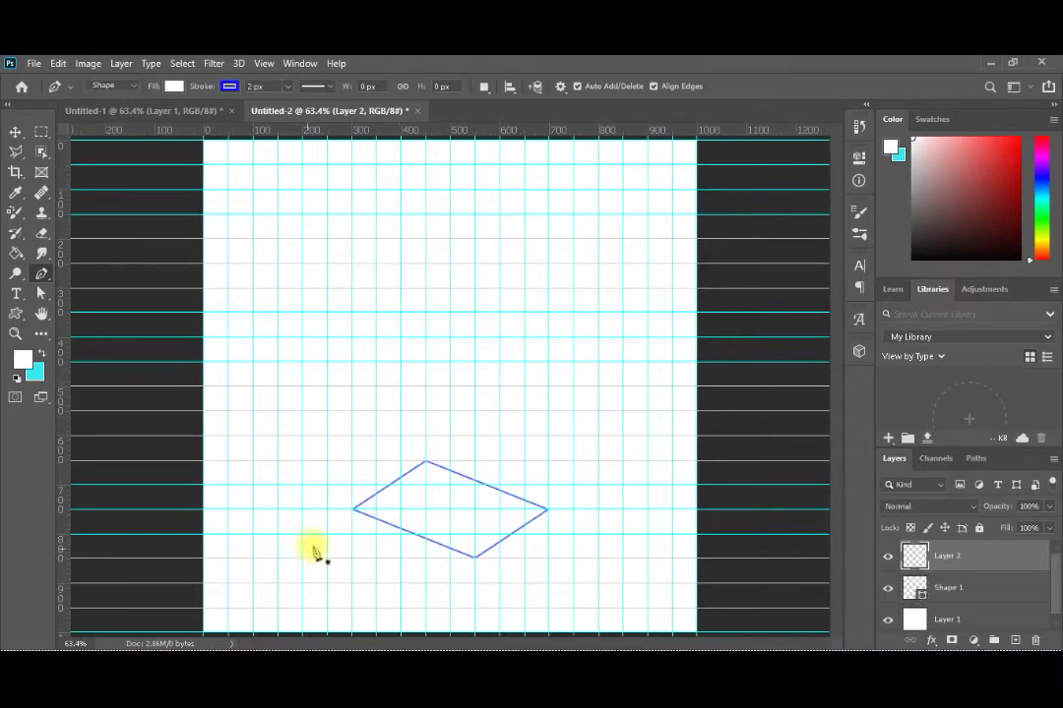
left_click(351, 510)
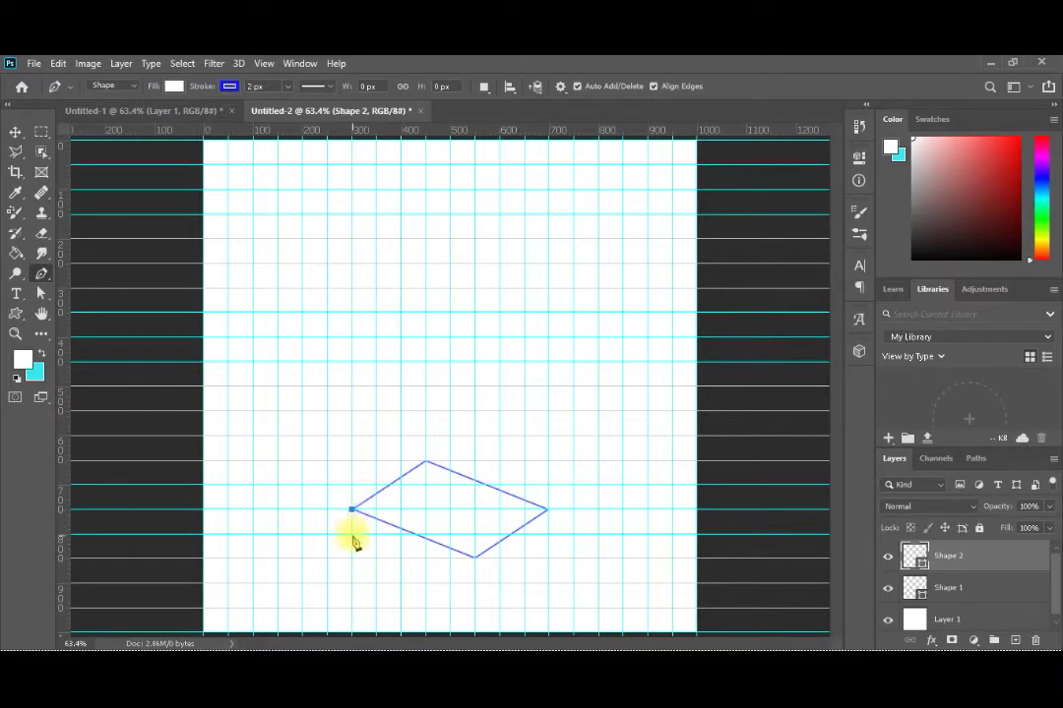
left_click(351, 533)
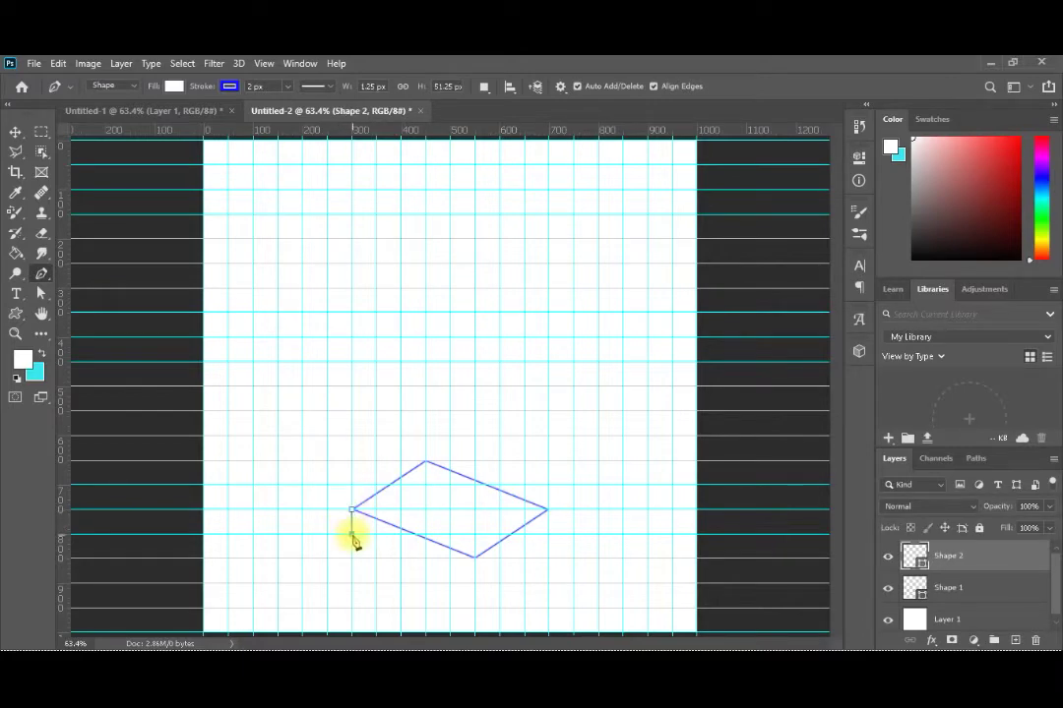
left_click(474, 584)
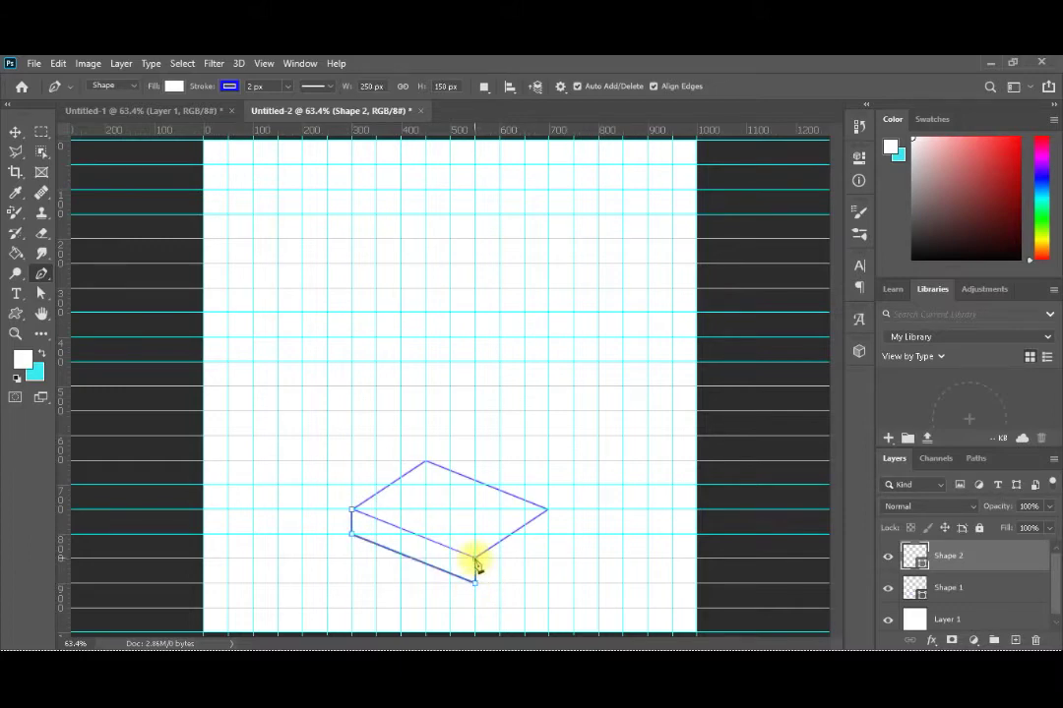
left_click(474, 559)
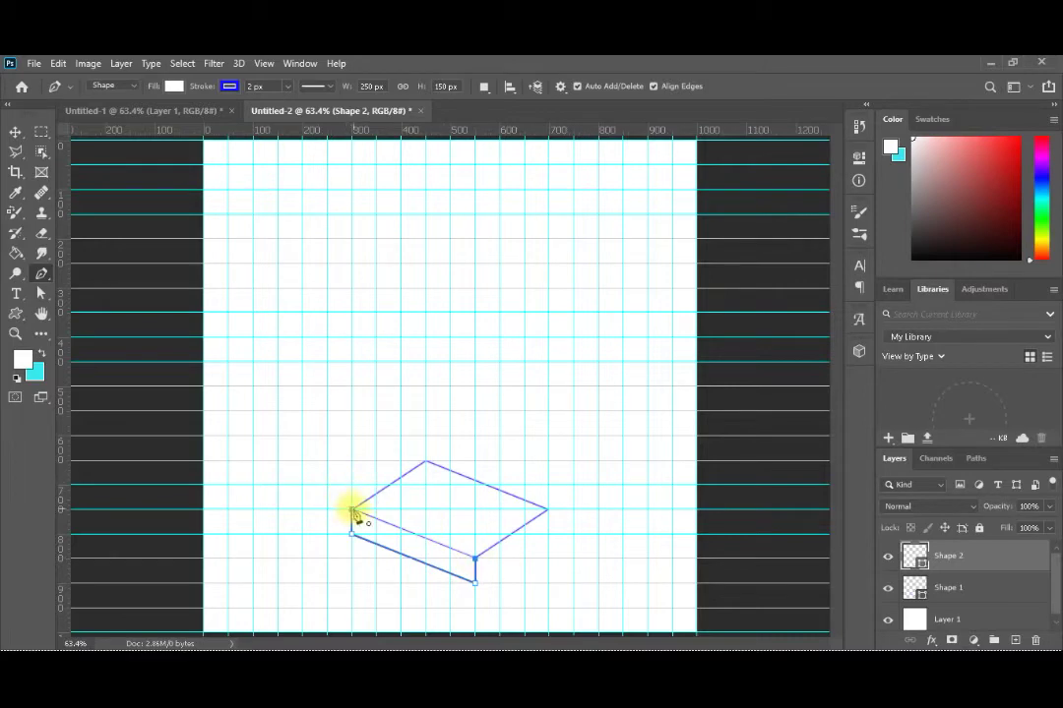
left_click(353, 510)
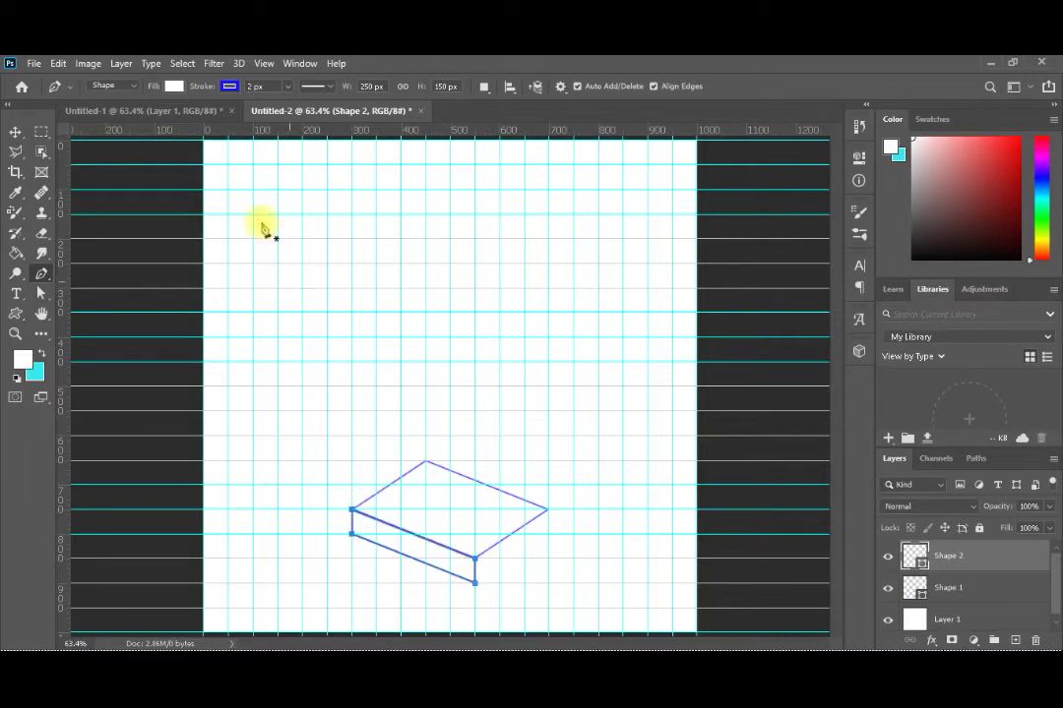
Step: Fill the front face with red from the recently used colours
left_click(175, 87)
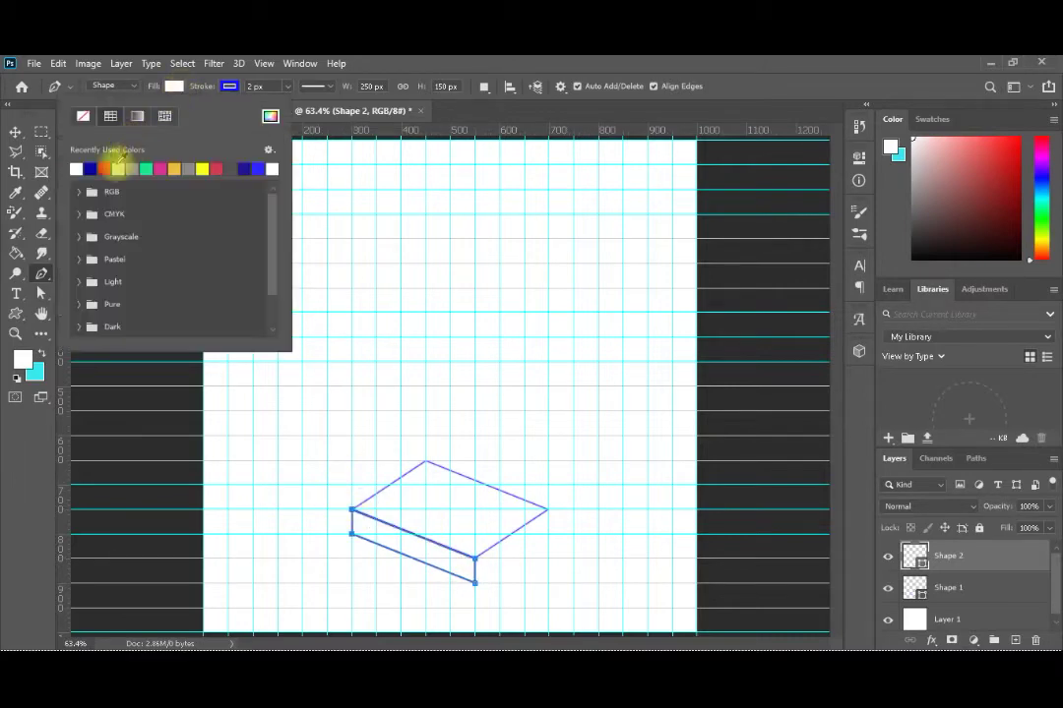
left_click(105, 169)
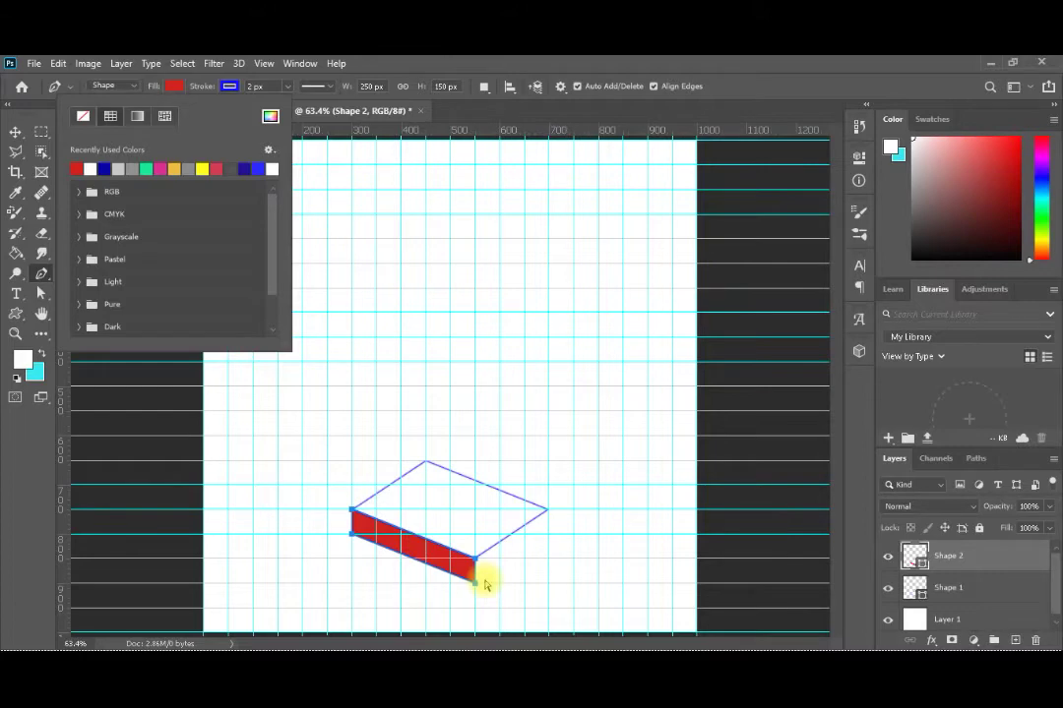
key("ctrl+shift+n")
key("Escape")
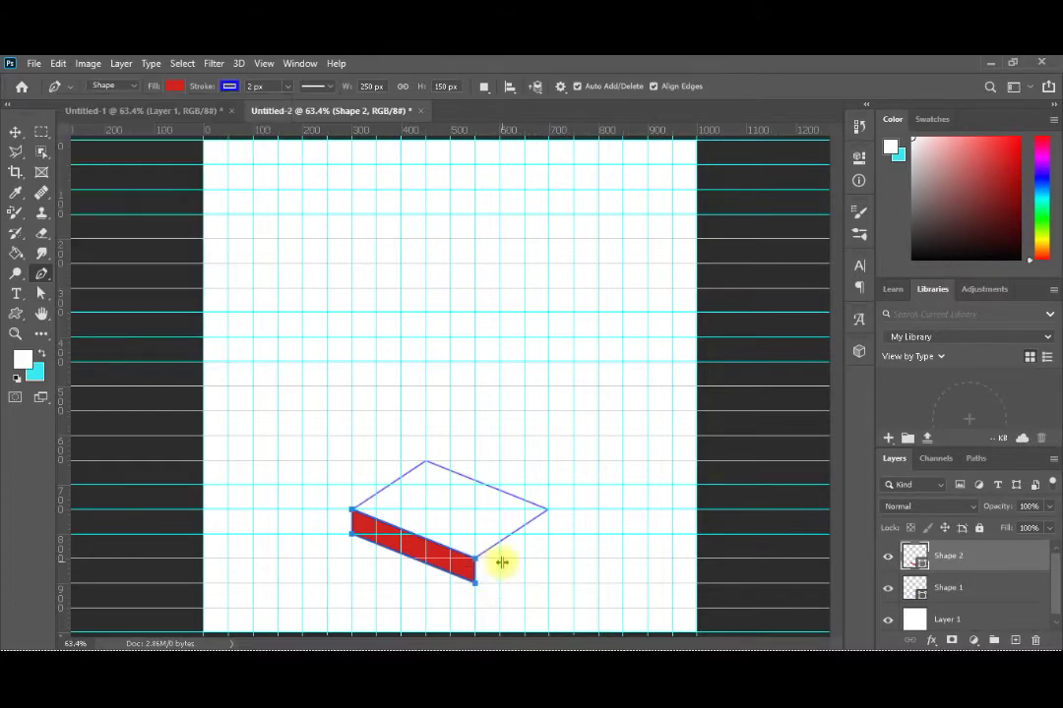
key("ctrl+shift+n")
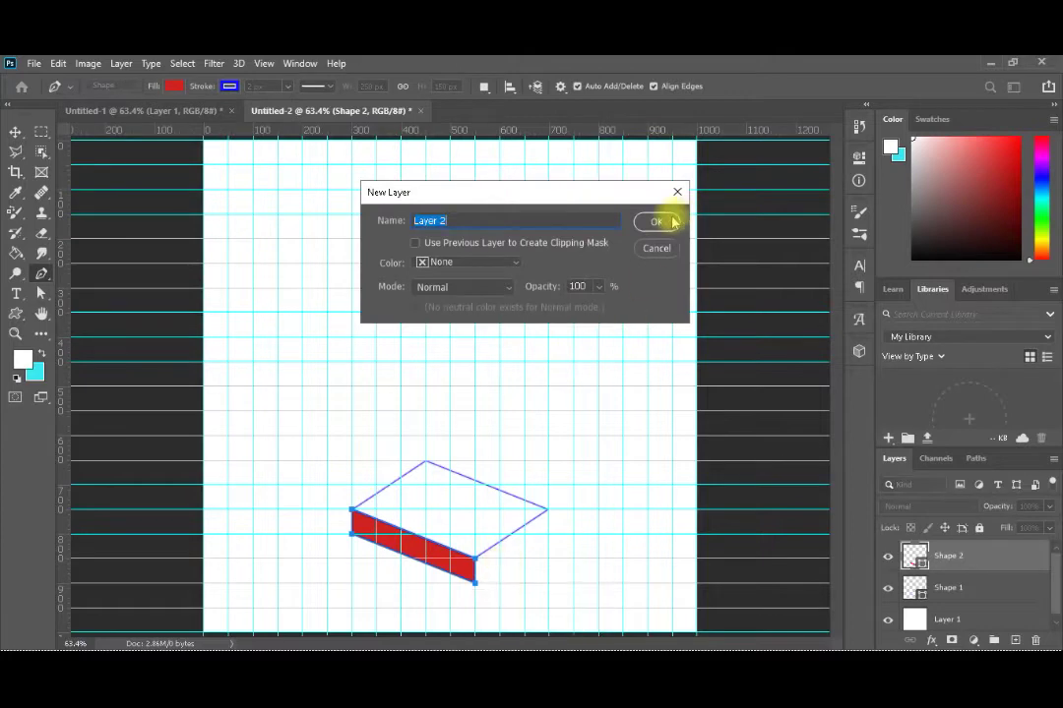
Step: On a new Shape 3 layer, draw the right-side parallelogram below the diamond's lower-right edge
left_click(669, 221)
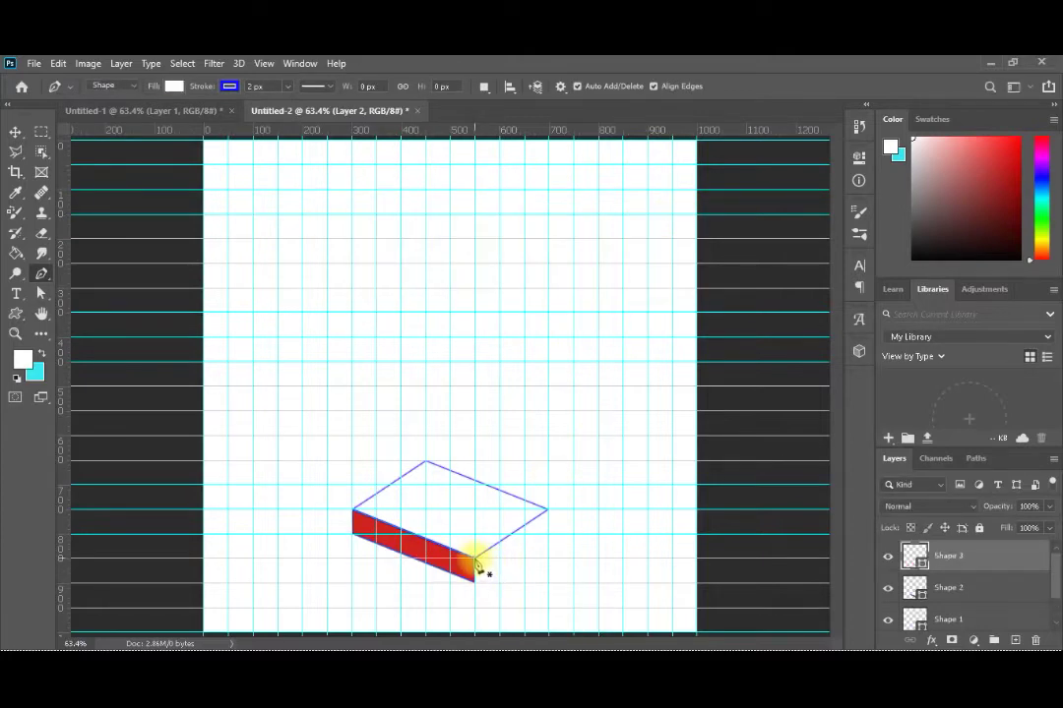
left_click(475, 561)
left_click(477, 587)
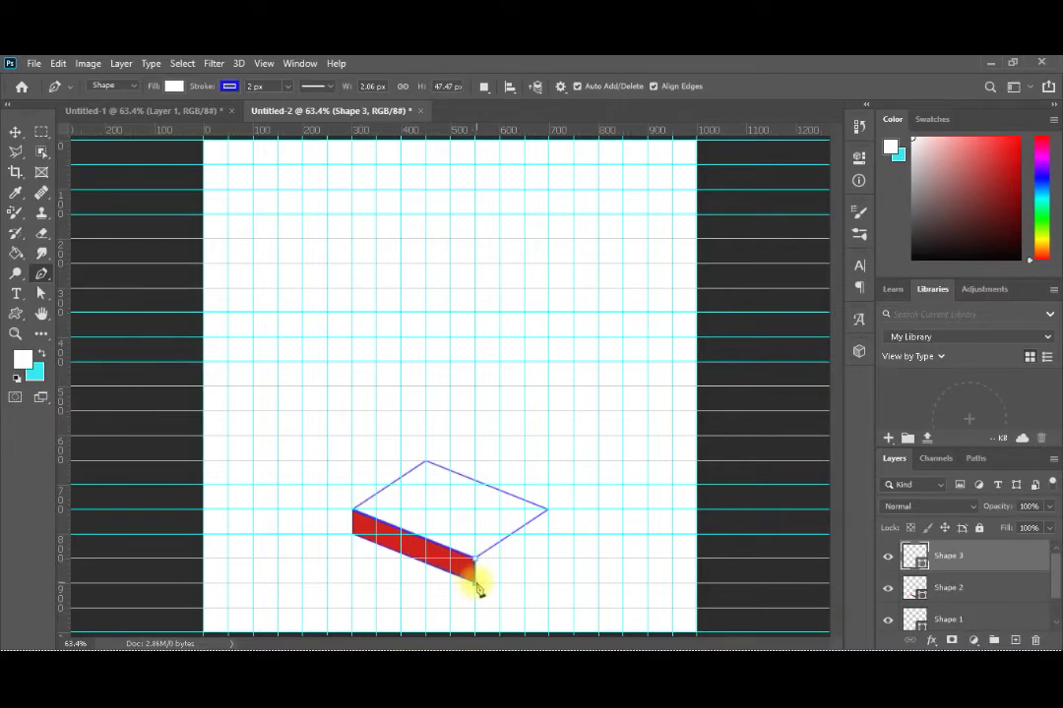
left_click(548, 533)
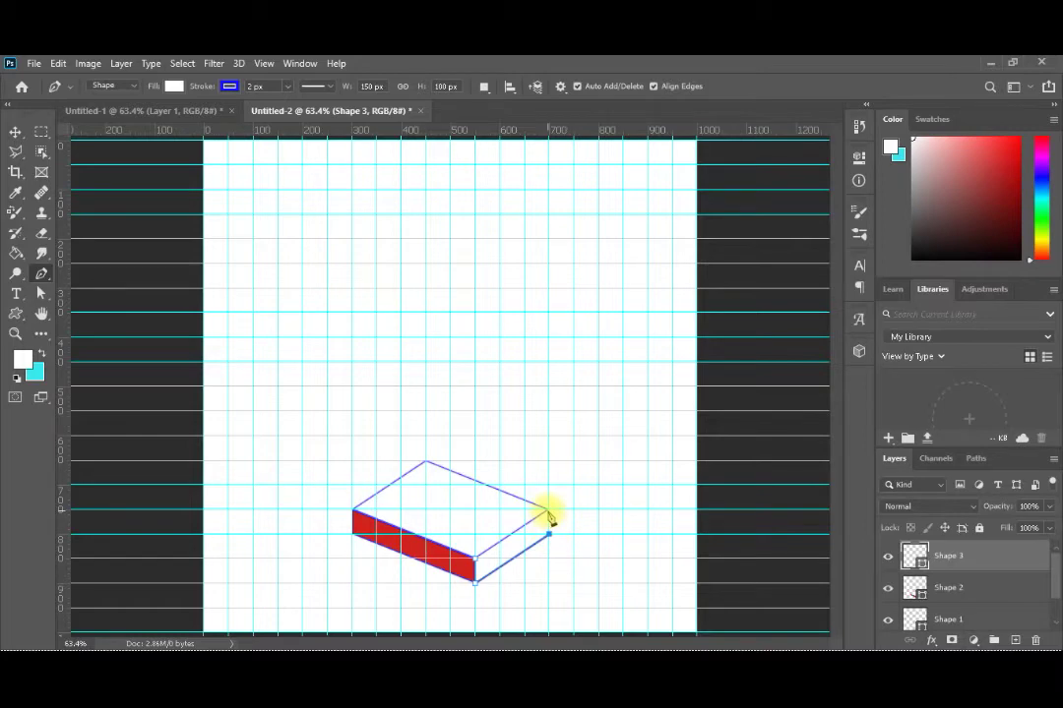
left_click(548, 510)
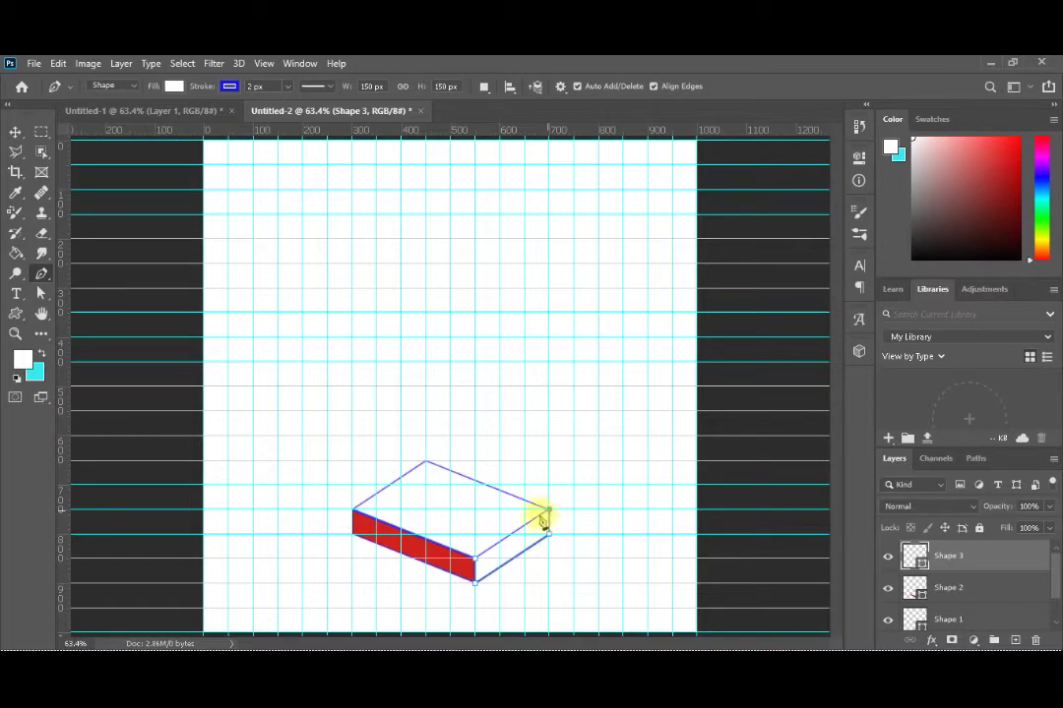
left_click(476, 569)
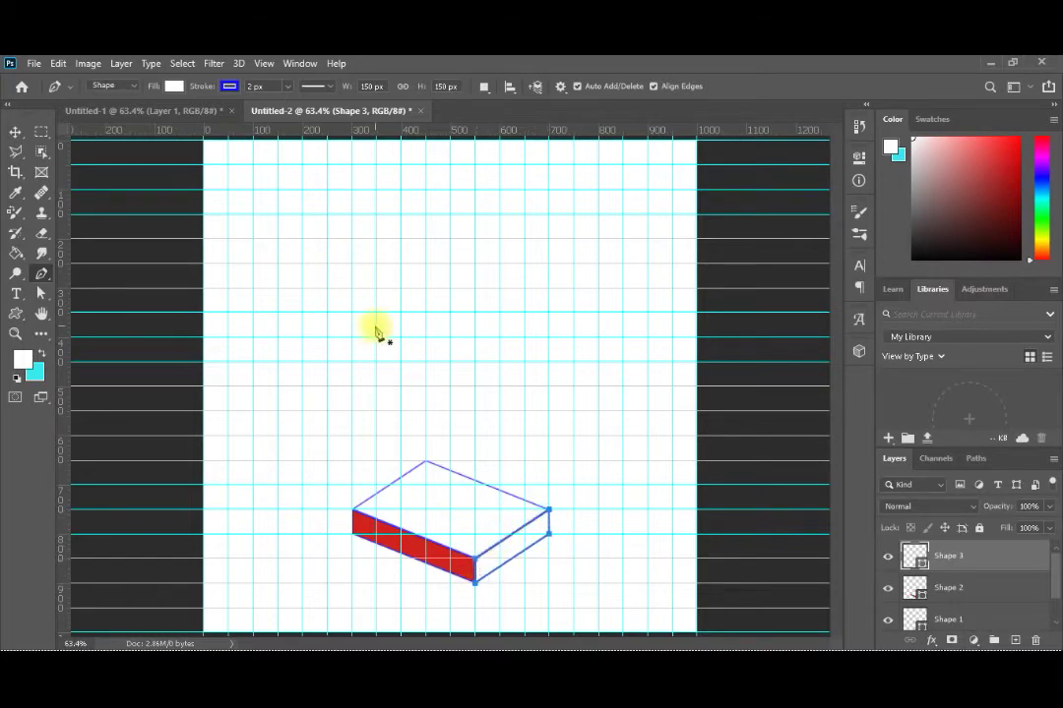
Step: Fill the right-side face with orange and select the Shape 3 layer
left_click(173, 86)
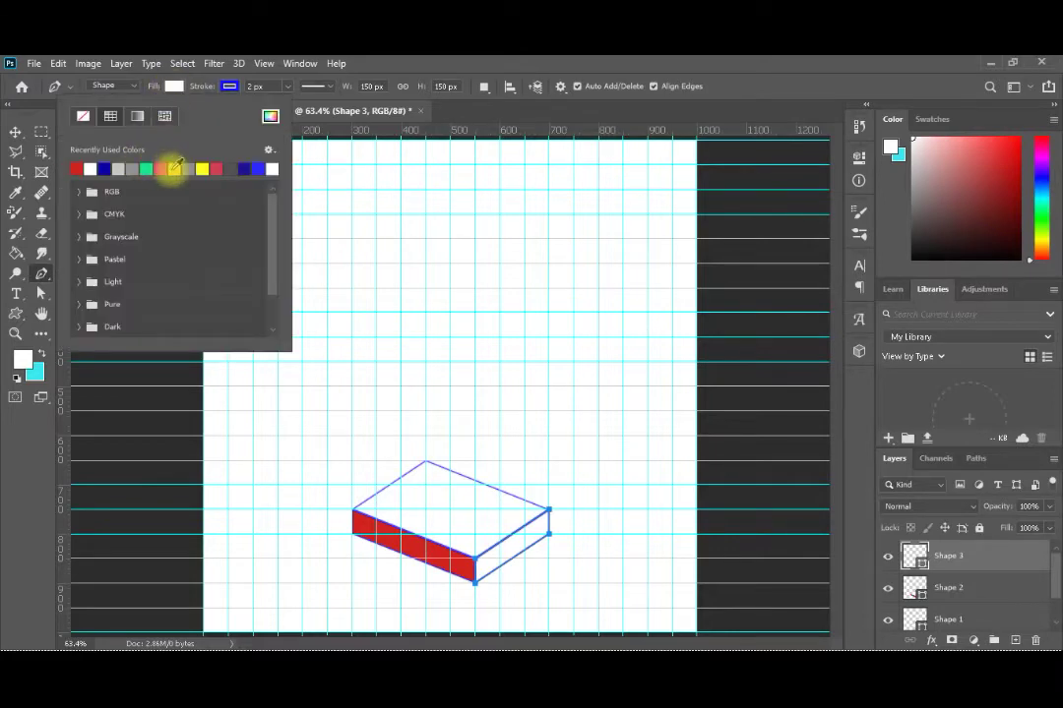
left_click(174, 168)
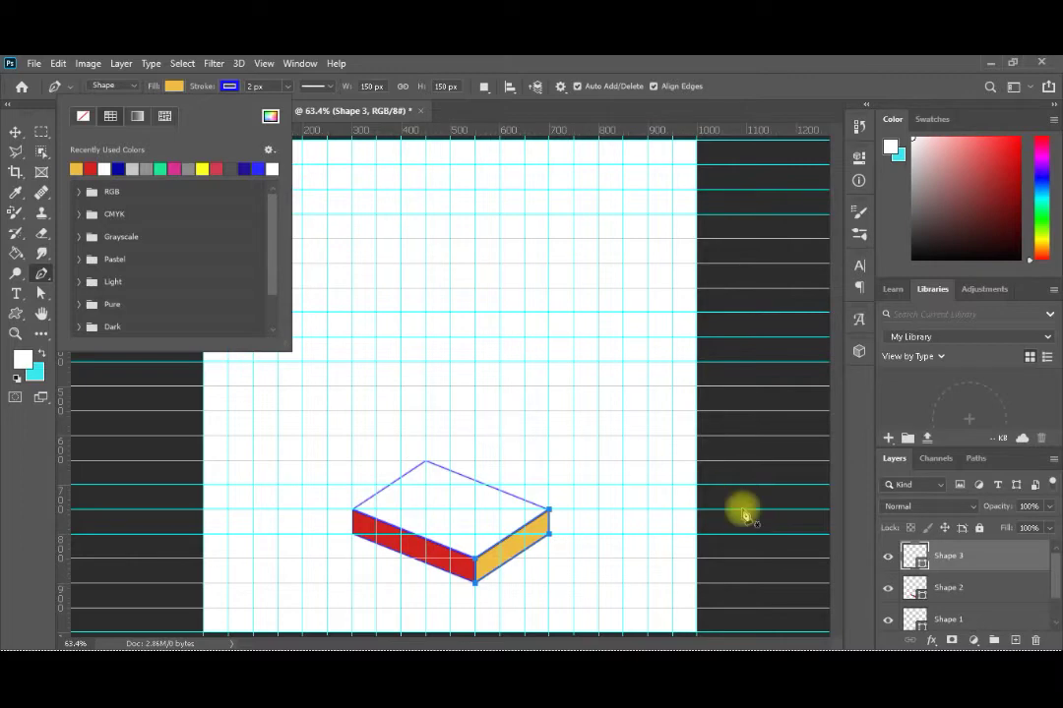
left_click(992, 562, "ctrl")
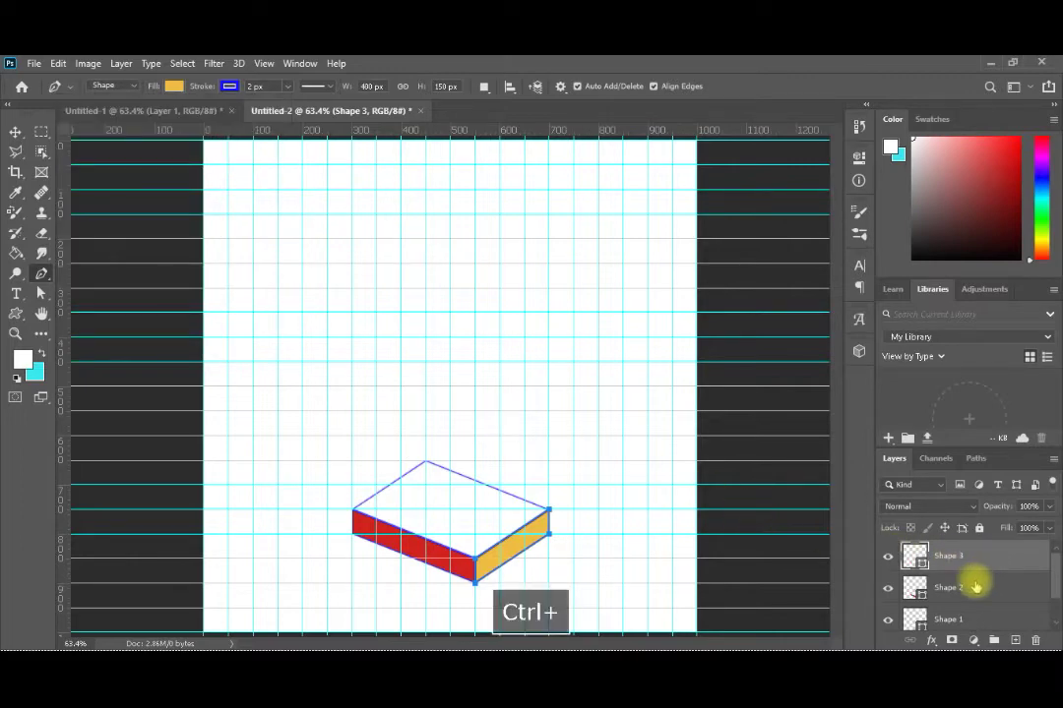
Step: Select the Shape 1, Shape 2 and Shape 3 layers and hide the white Layer 1
left_click(974, 587, "ctrl")
left_click(957, 617, "ctrl")
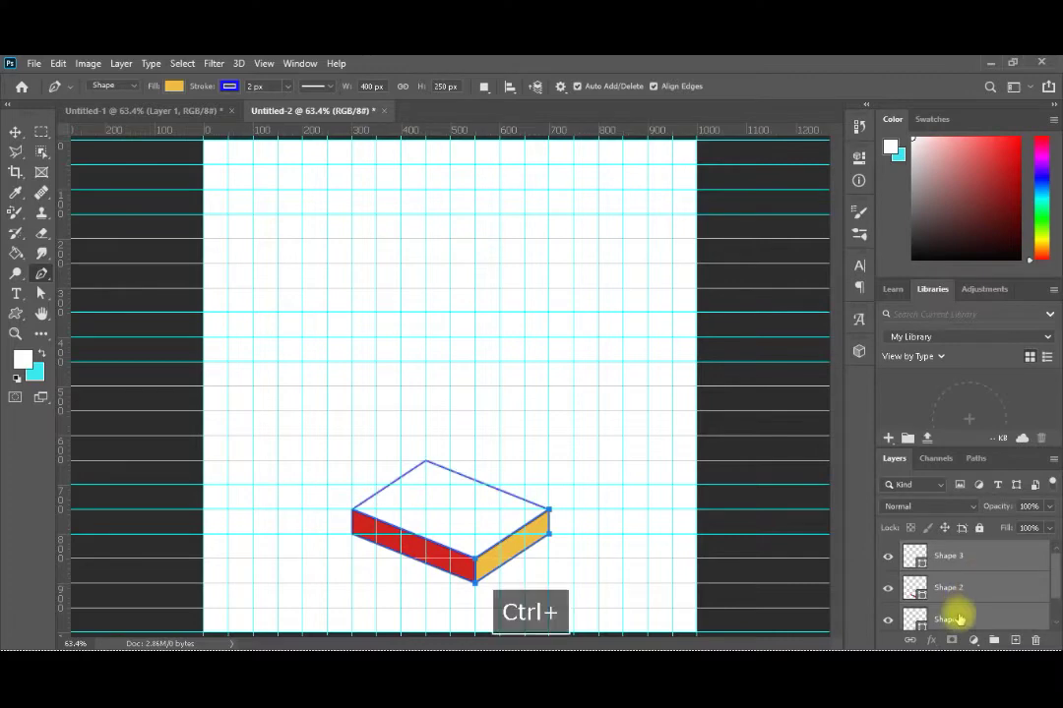
scroll(1055, 581, "down", 1)
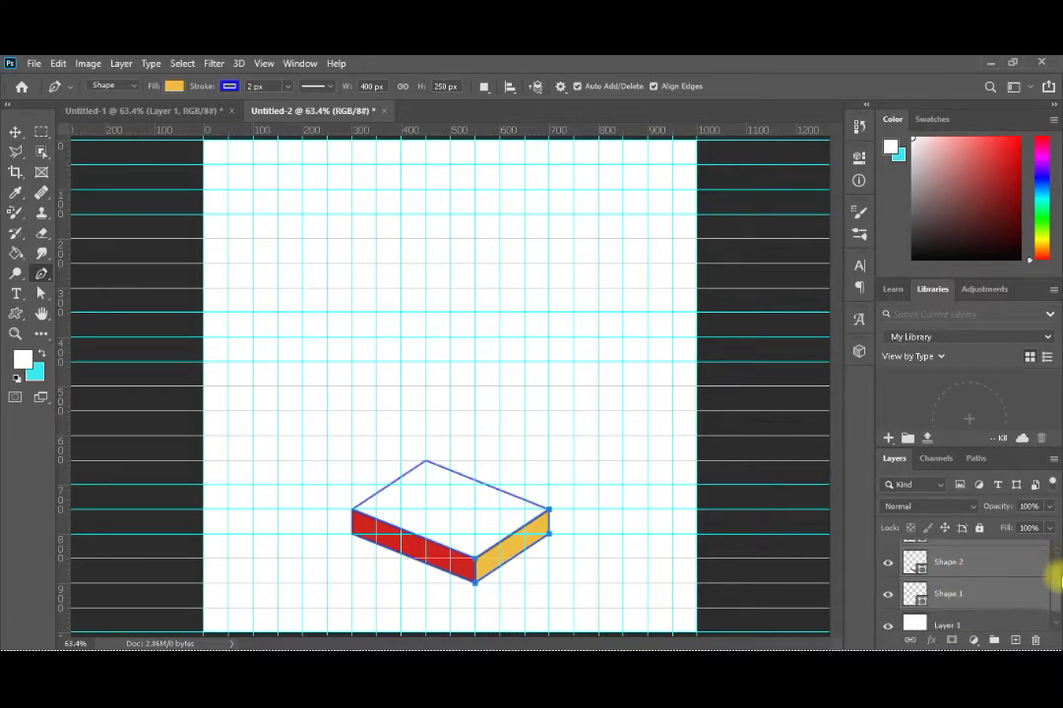
scroll(1056, 580, "down", 1)
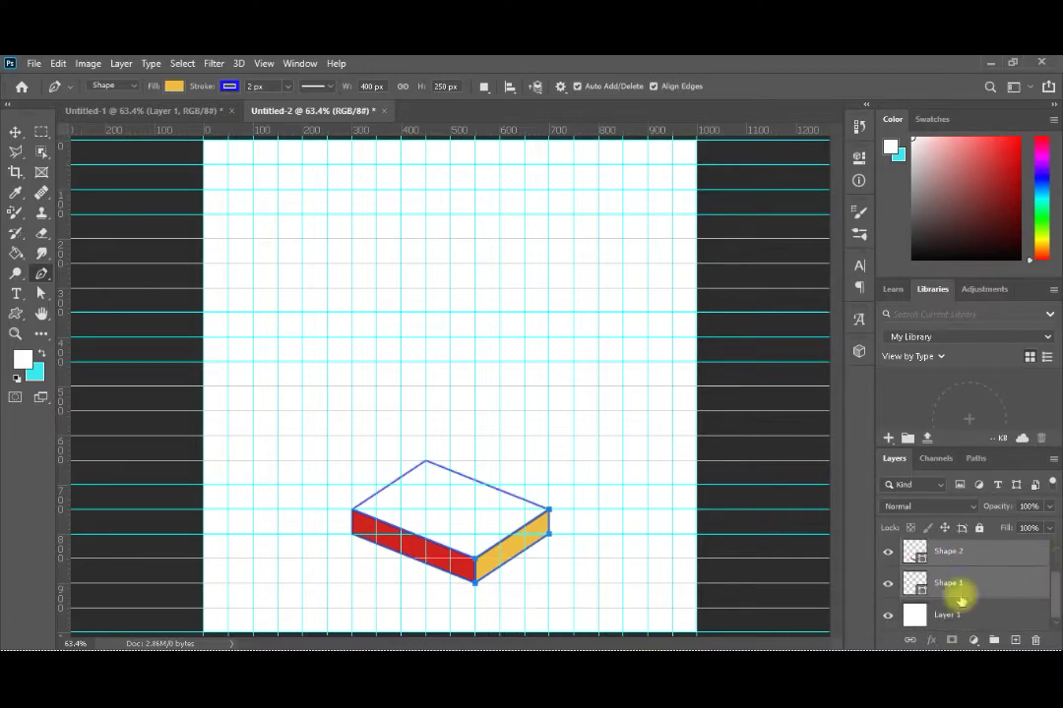
left_click(886, 622)
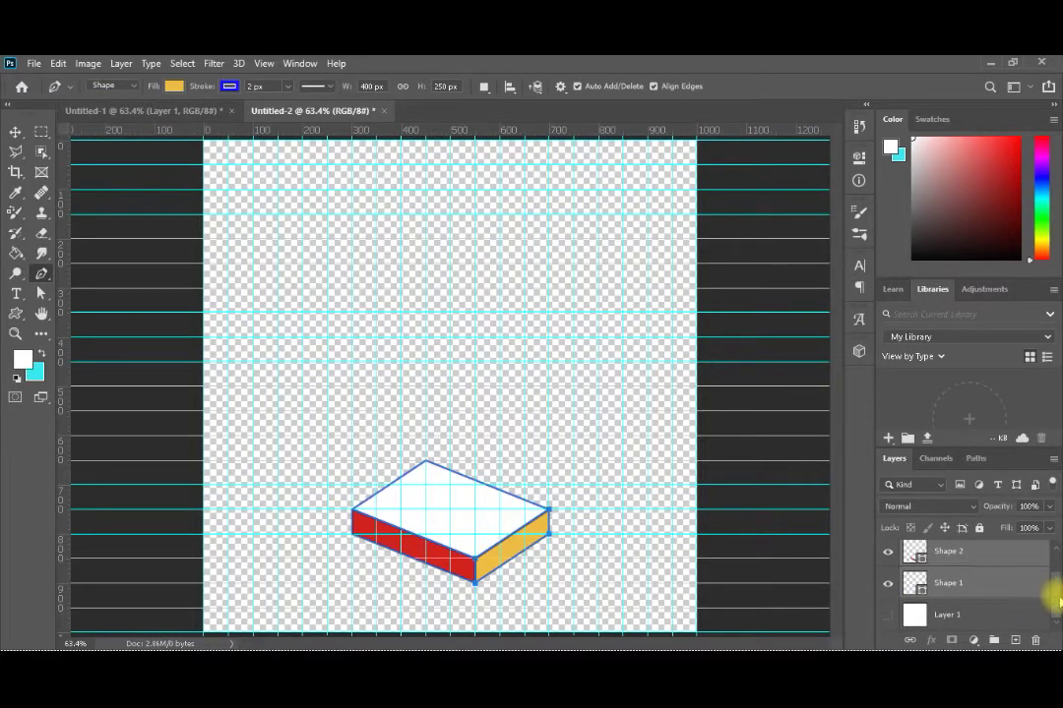
Step: Merge the visible box faces into Shape 3 keeping their colours, then show Layer 1 again
scroll(1050, 576, "up", 1)
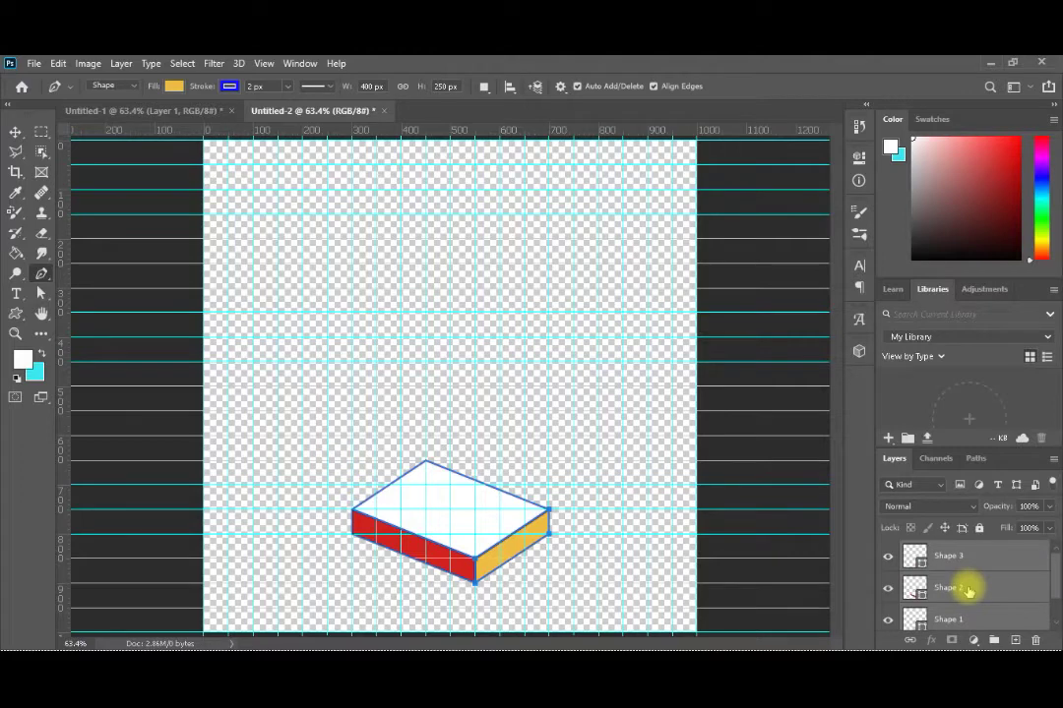
right_click(968, 591)
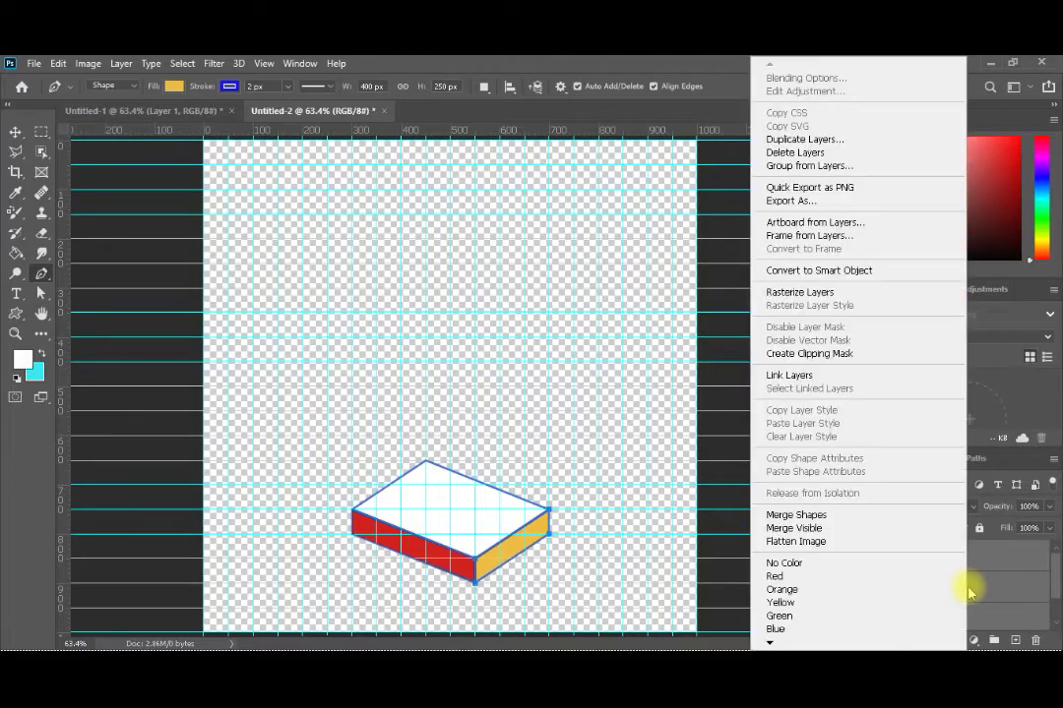
left_click(892, 521)
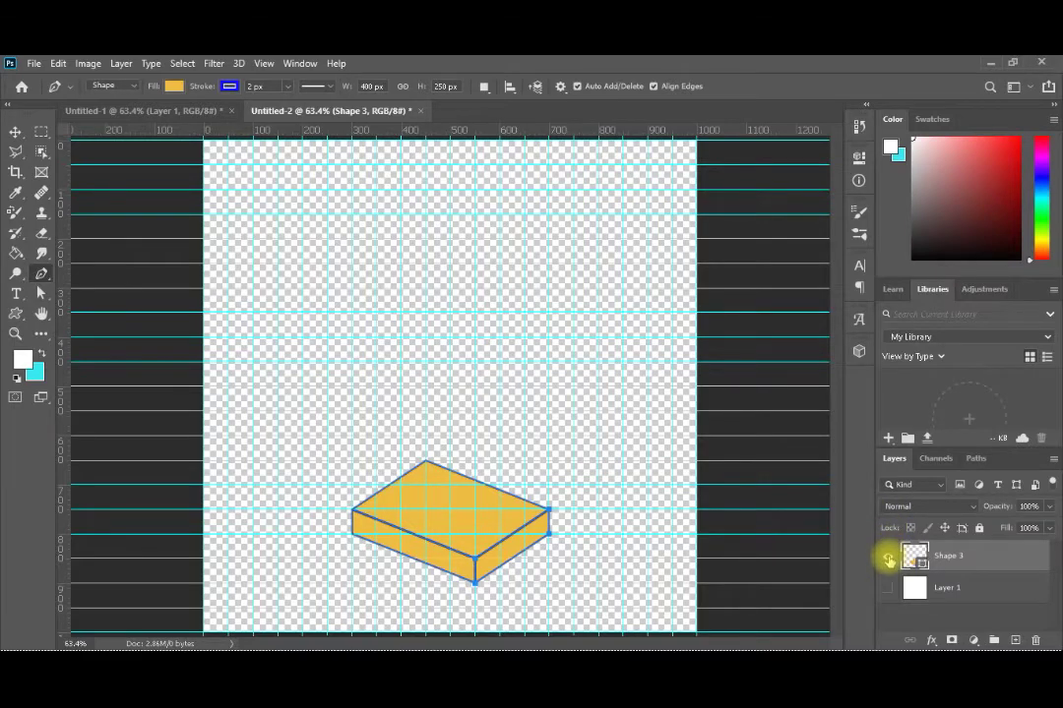
key("ctrl+z")
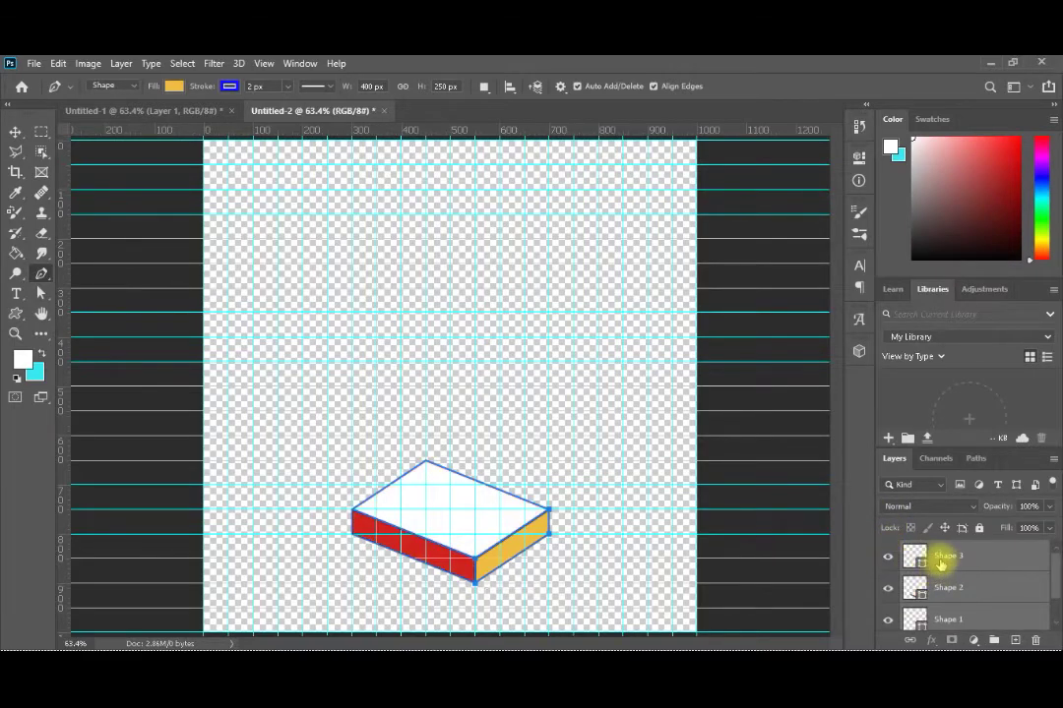
right_click(942, 562)
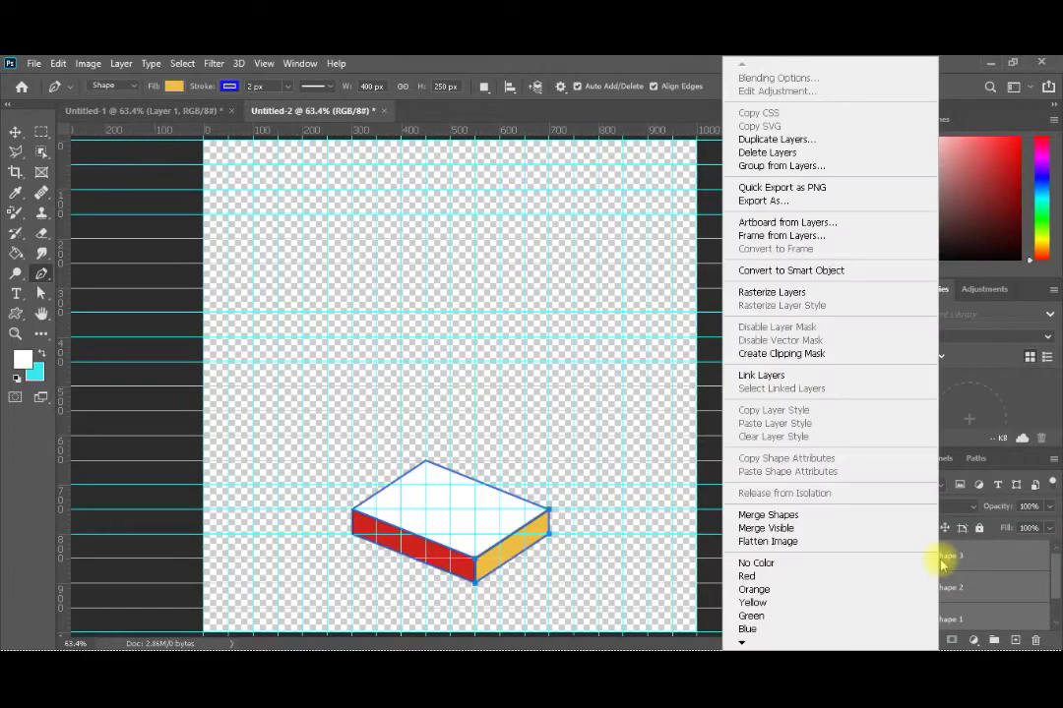
left_click(868, 533)
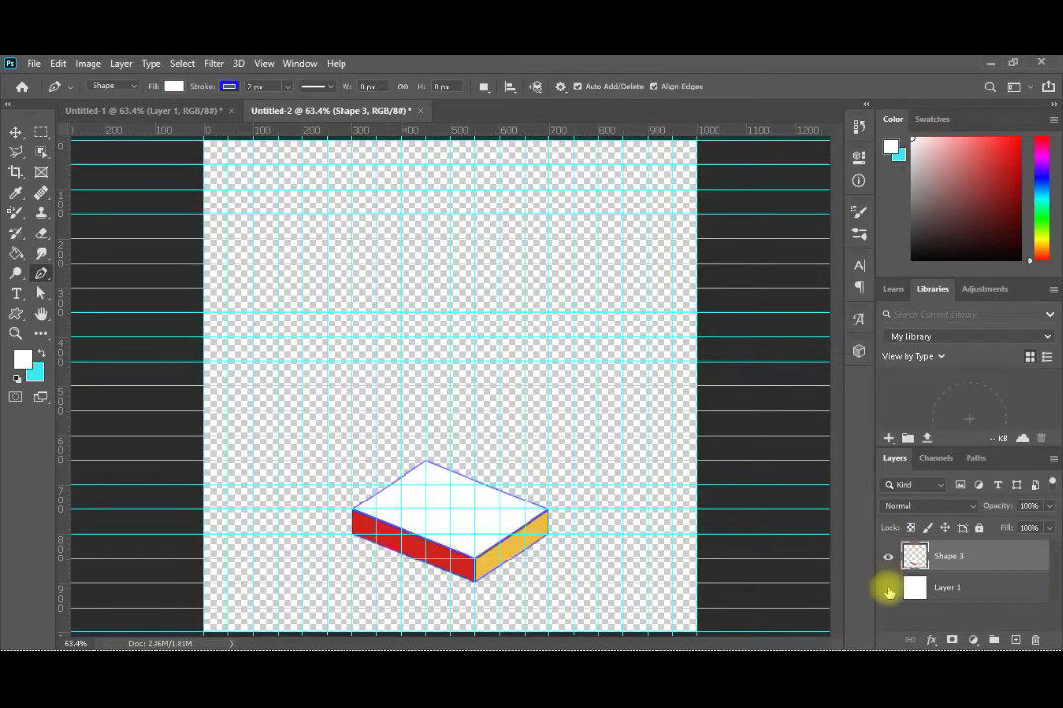
left_click(888, 589)
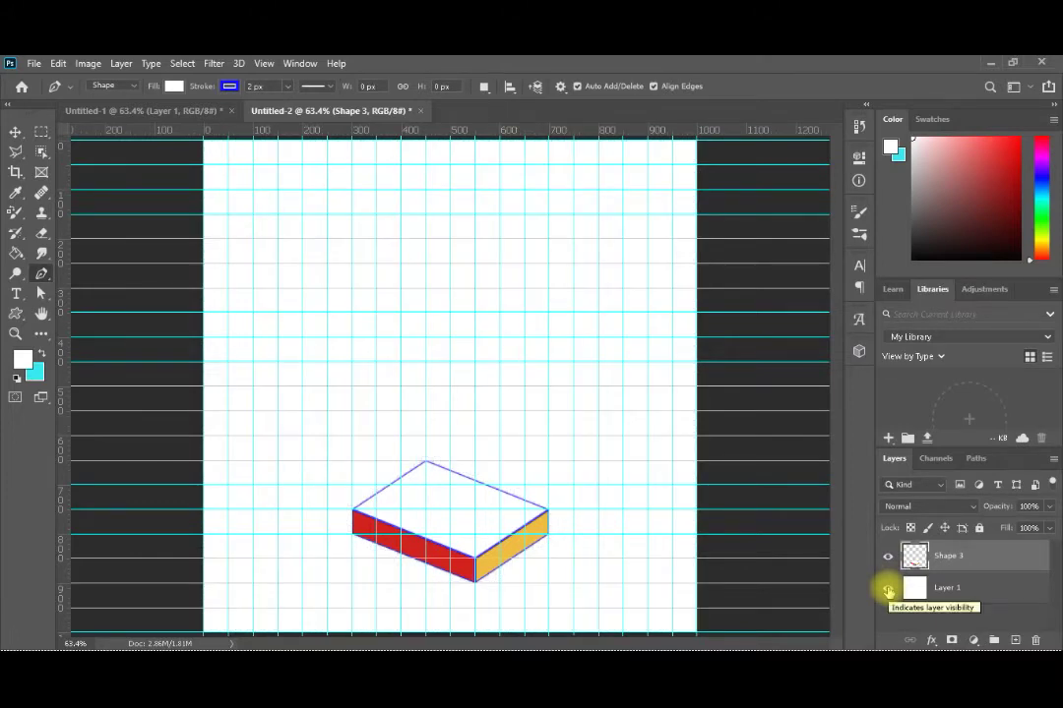
Step: Duplicate the Shape 3 box layer as '2nd step'
right_click(950, 561)
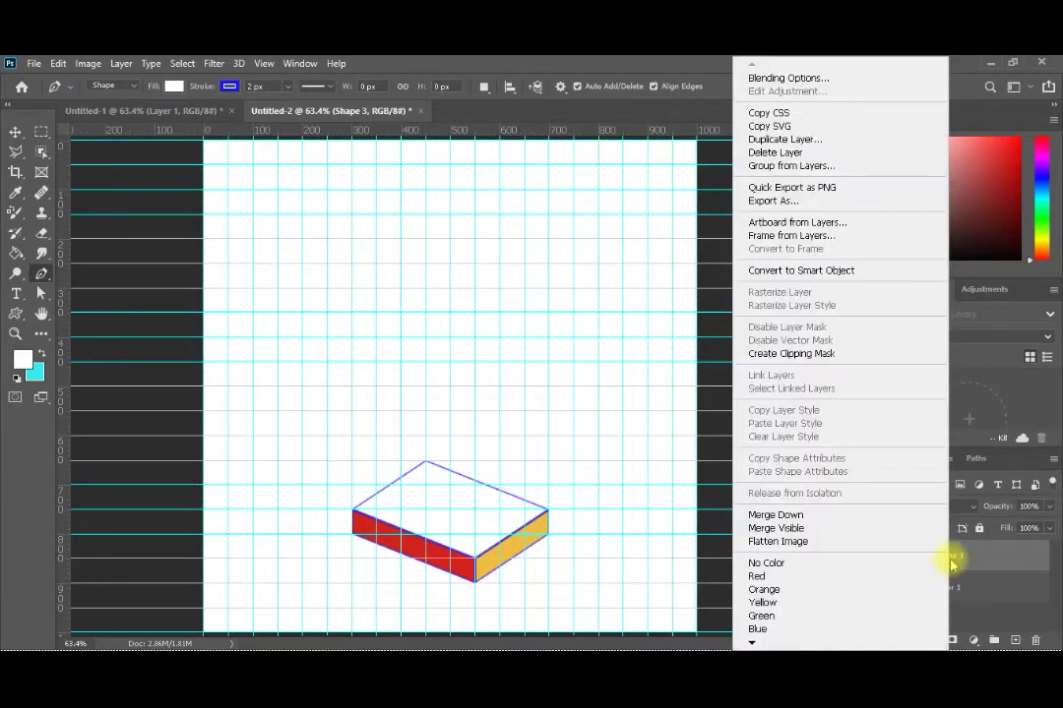
left_click(889, 141)
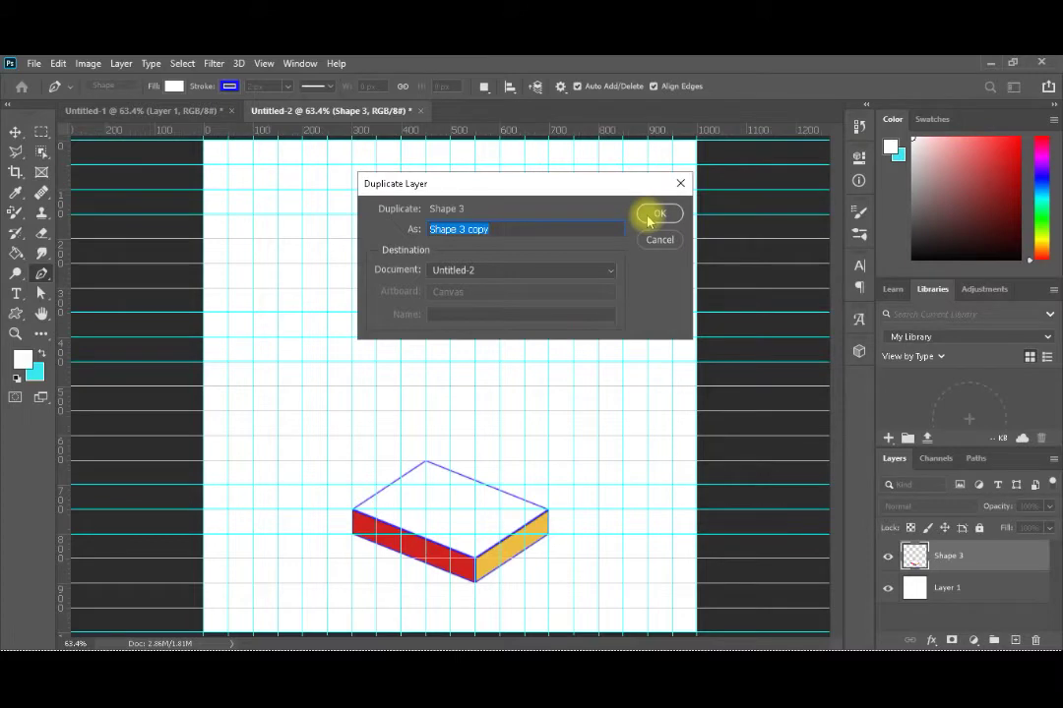
type("2nd step")
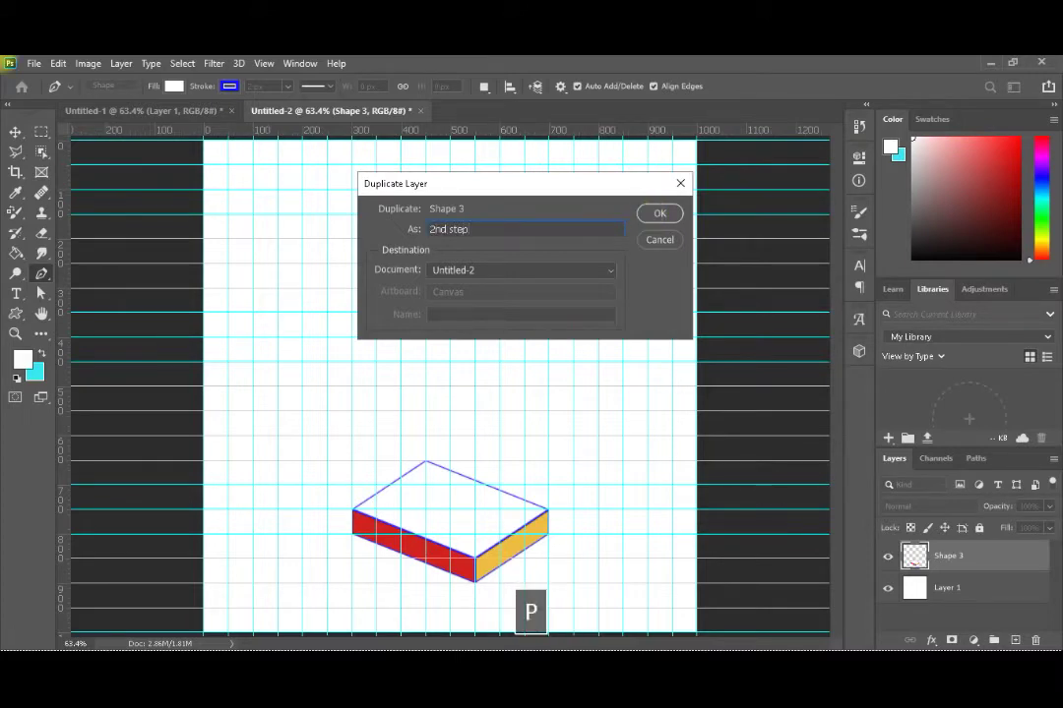
key("Return")
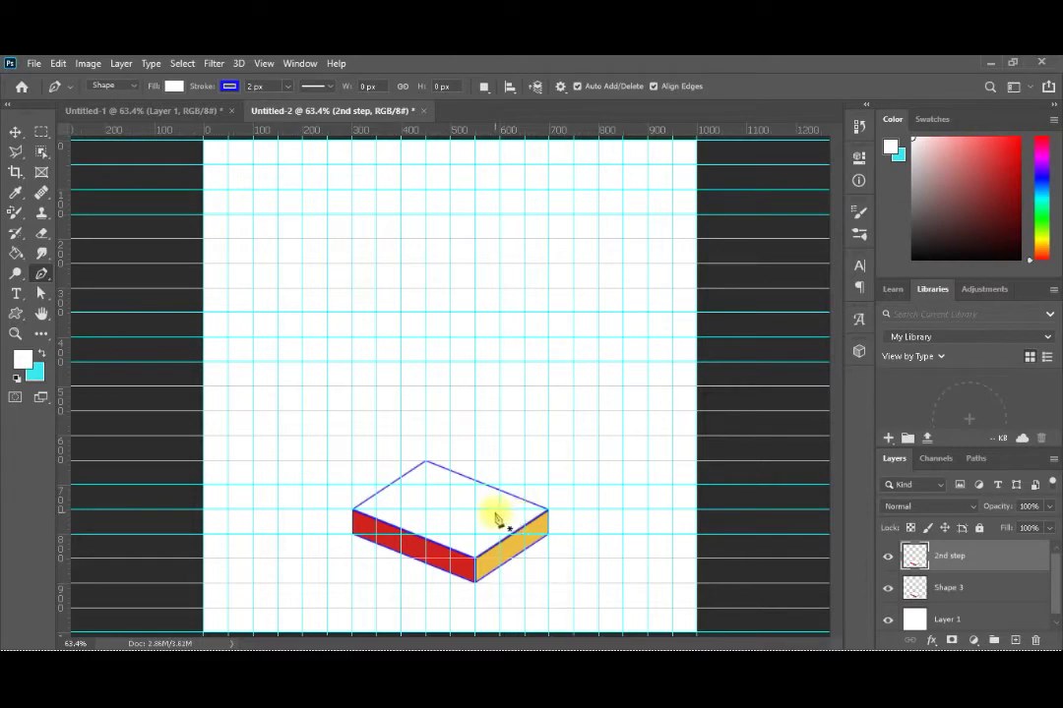
Step: Nudge the 2nd step box up and left so it sits on top of the first block
left_click(16, 134)
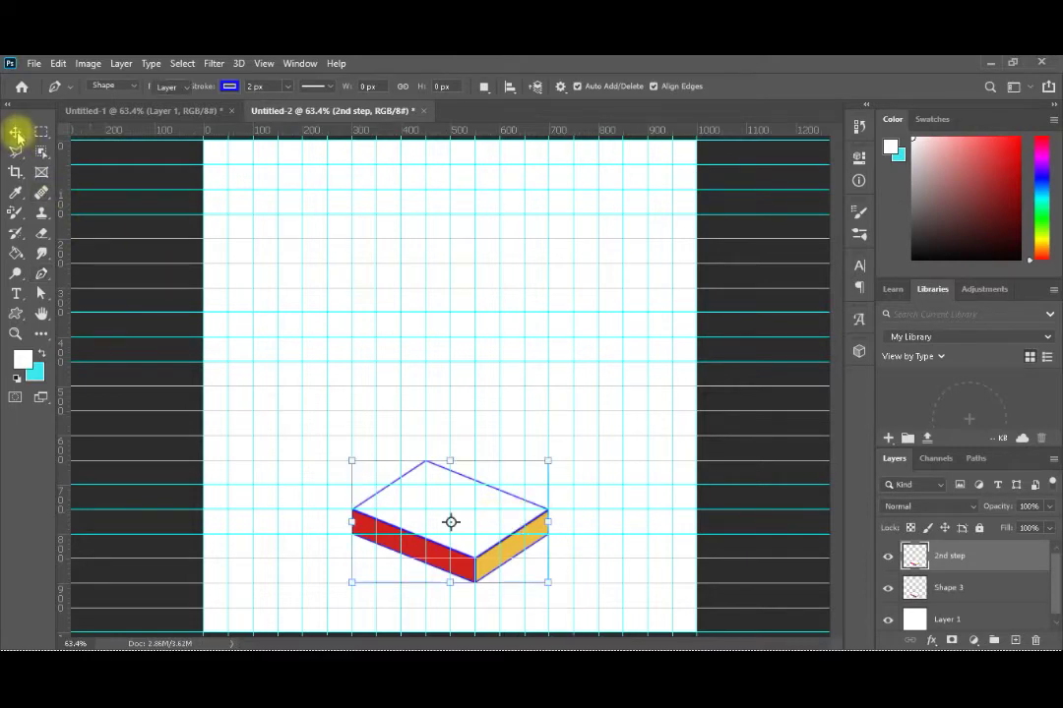
key("Up")
key("Up")
key("Up")
key("Up")
key("Up")
key("Up")
key("Up")
key("Up")
key("Up")
key("Up")
key("Up")
key("Up")
key("Up")
key("Up")
key("Up")
key("Up")
key("Up")
key("Up")
key("Up")
key("Up")
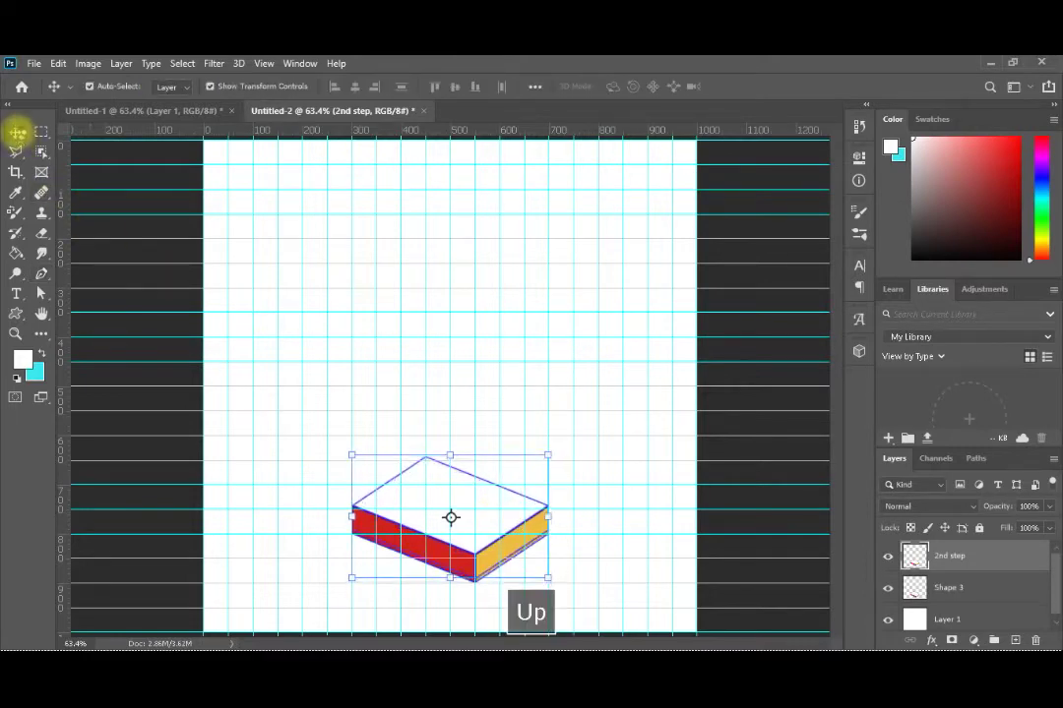
key("Up")
key("Up")
key("Up")
key("Up")
key("Up")
key("Up")
key("Up")
key("Up")
key("Up")
key("Up")
key("Up")
key("Up")
key("Up")
key("Up")
key("Up")
key("Up")
key("Up")
key("Up")
key("Up")
key("Up")
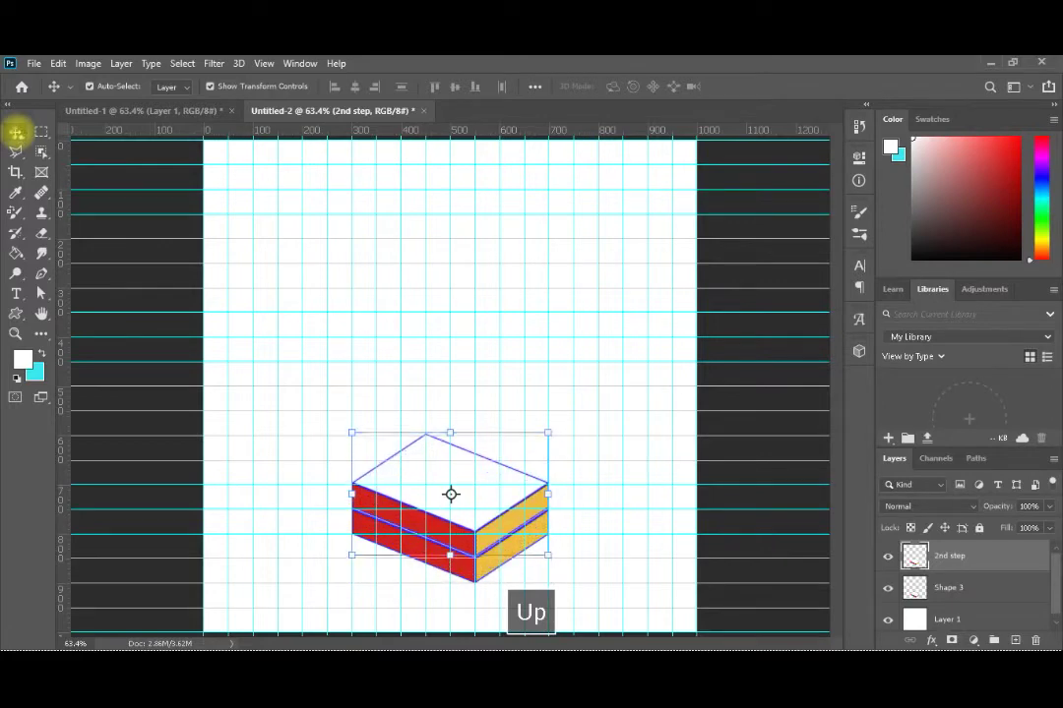
key("Right")
key("Right")
key("Right")
key("Right")
key("Right")
key("Right")
key("Right")
key("Right")
key("Right")
key("Right")
key("Right")
key("Right")
key("Right")
key("Right")
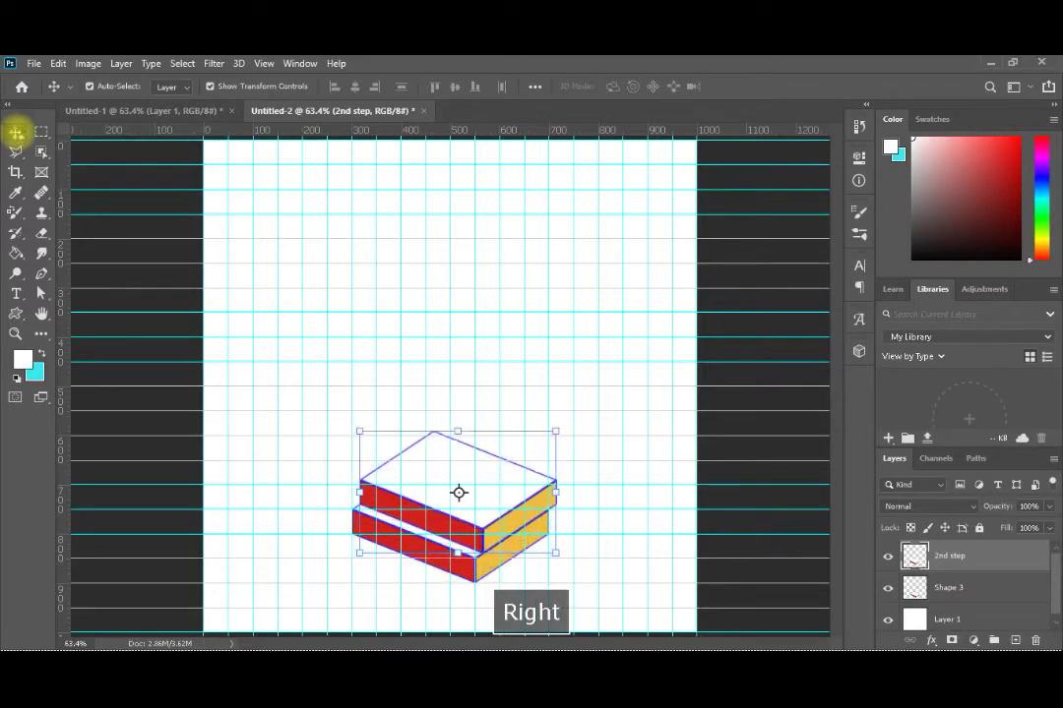
key("Up")
key("Up")
key("Up")
key("Up")
key("Up")
key("Up")
key("Up")
key("Up")
key("Up")
key("Up")
key("Up")
key("Up")
key("Up")
key("Up")
key("Up")
key("Up")
key("Up")
key("Up")
key("Up")
key("Up")
key("Up")
key("Up")
key("Up")
key("Up")
key("Up")
key("Up")
key("Up")
key("Up")
key("Up")
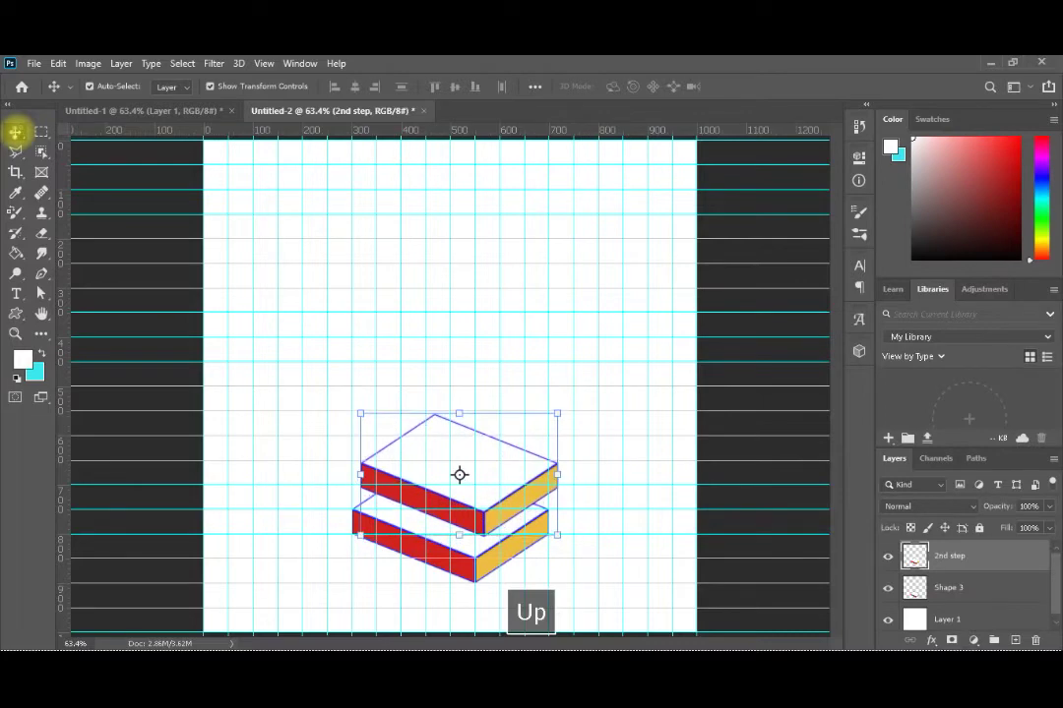
key("Right")
key("Right")
key("Right")
key("Right")
key("Right")
key("Right")
key("Right")
key("Right")
key("Right")
key("Right")
key("Right")
key("Right")
key("Right")
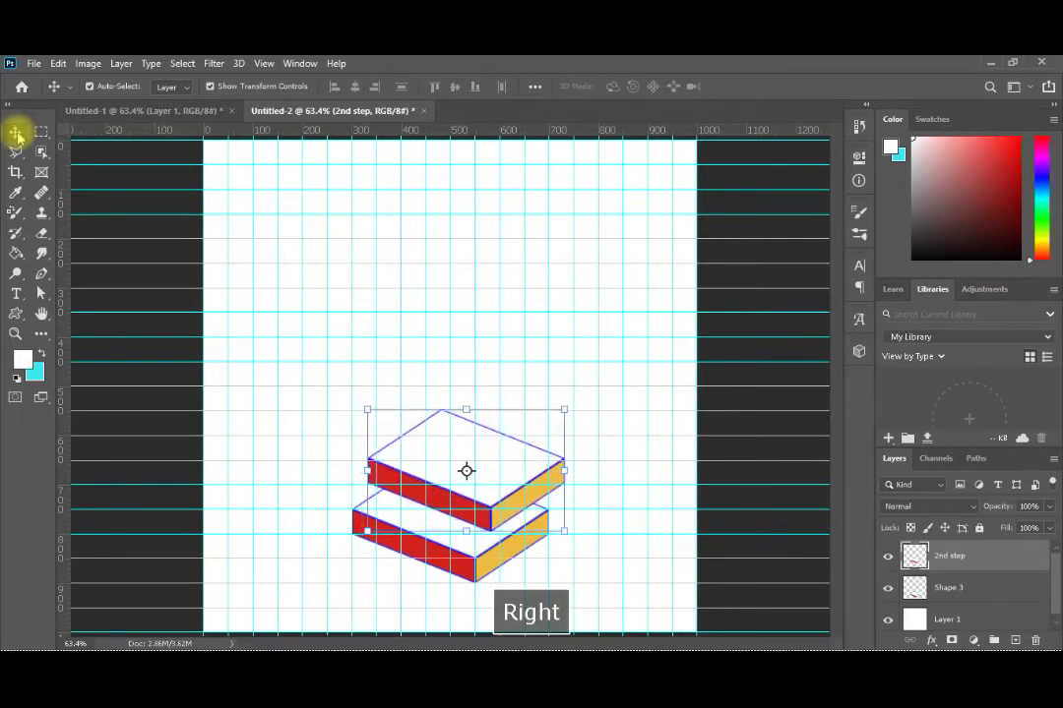
key("Down")
key("Down")
key("Down")
key("Down")
key("Down")
key("Down")
key("Down")
key("Down")
key("Down")
key("Down")
key("Down")
key("Down")
key("Down")
key("Down")
key("Down")
key("Down")
key("Down")
key("Down")
key("Down")
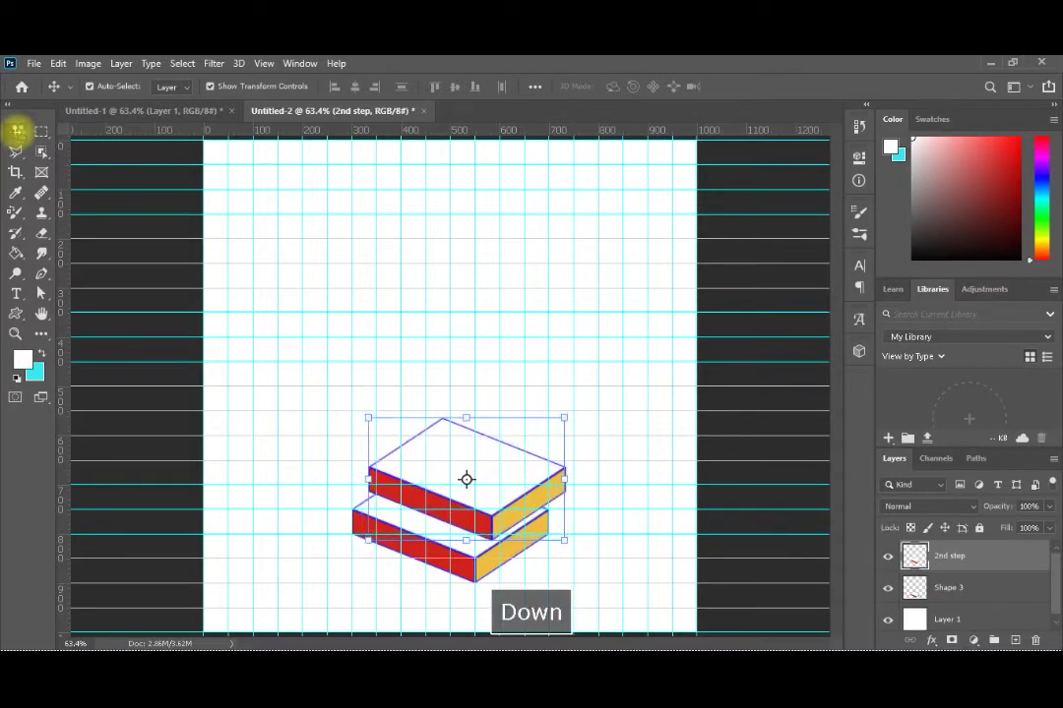
key("Down")
key("Down")
key("Down")
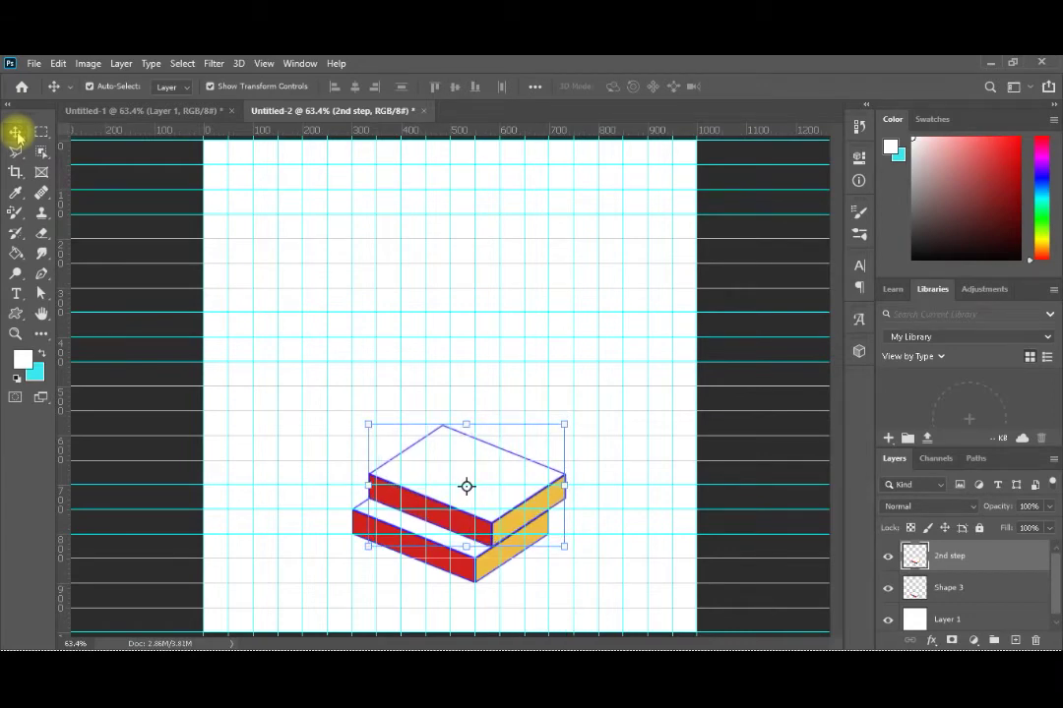
key("Left")
key("Left")
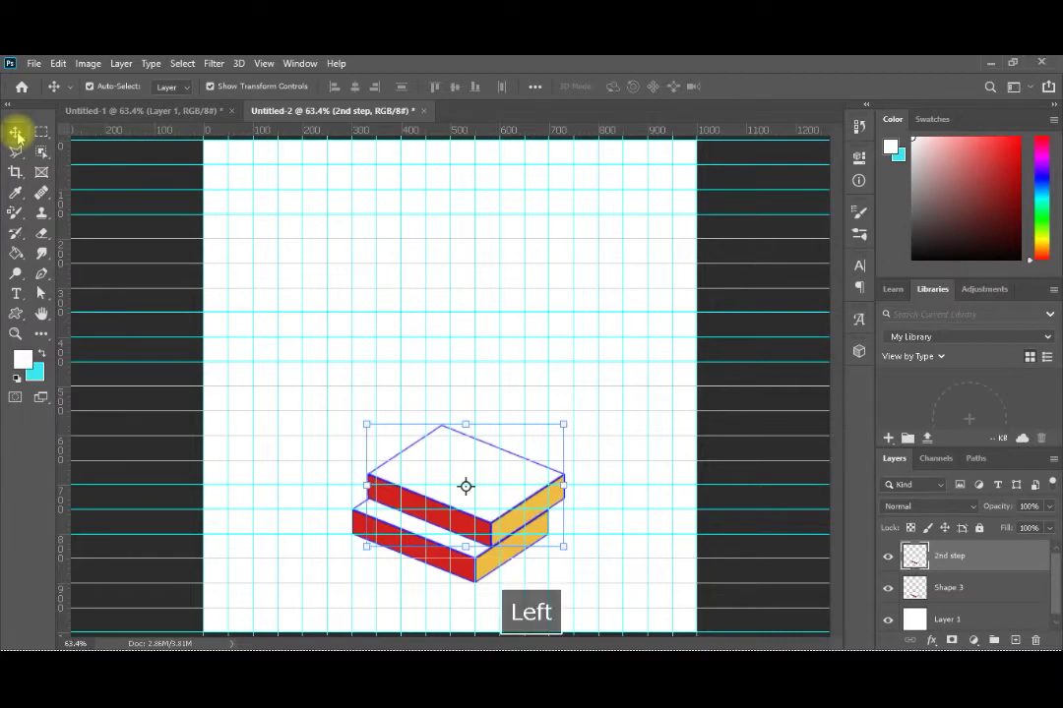
key("Right")
key("Left")
key("Left")
key("Left")
key("Left")
key("Left")
key("Left")
key("Left")
key("Left")
key("Left")
key("Left")
key("Left")
key("Left")
key("Left")
key("Left")
key("Left")
key("Left")
key("Left")
key("Left")
key("Left")
key("Left")
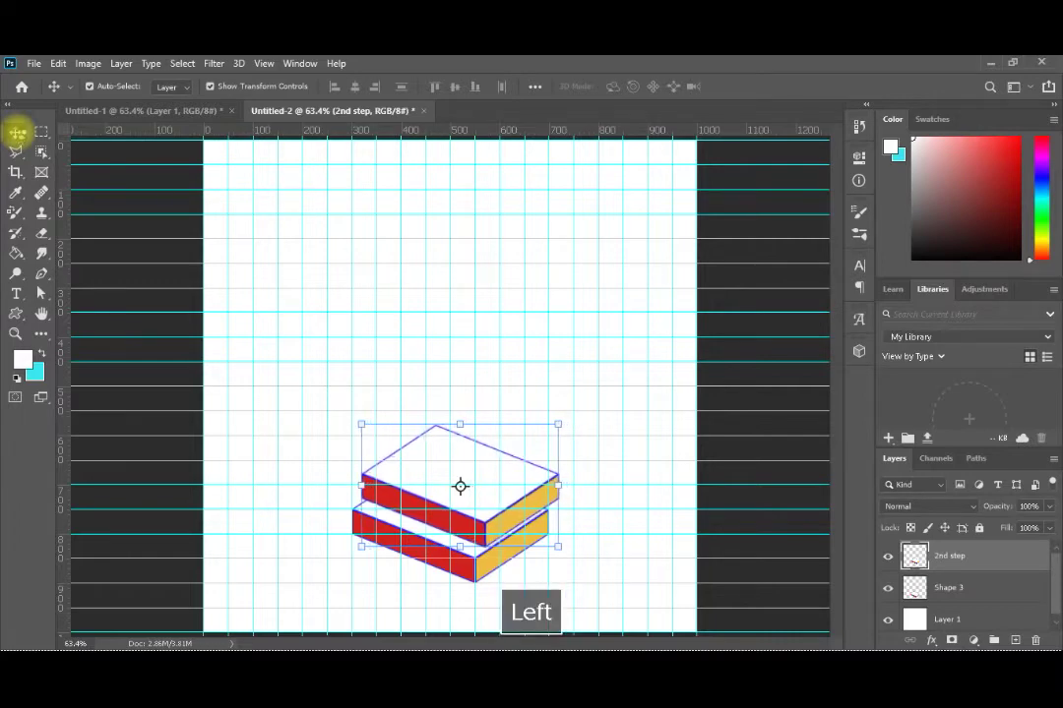
key("Left")
key("Left")
key("Left")
key("Left")
key("Left")
key("Left")
key("Left")
key("Left")
key("Left")
key("Left")
key("Left")
key("Left")
key("Left")
key("Left")
key("Left")
key("Left")
key("Left")
key("Left")
key("Left")
key("Left")
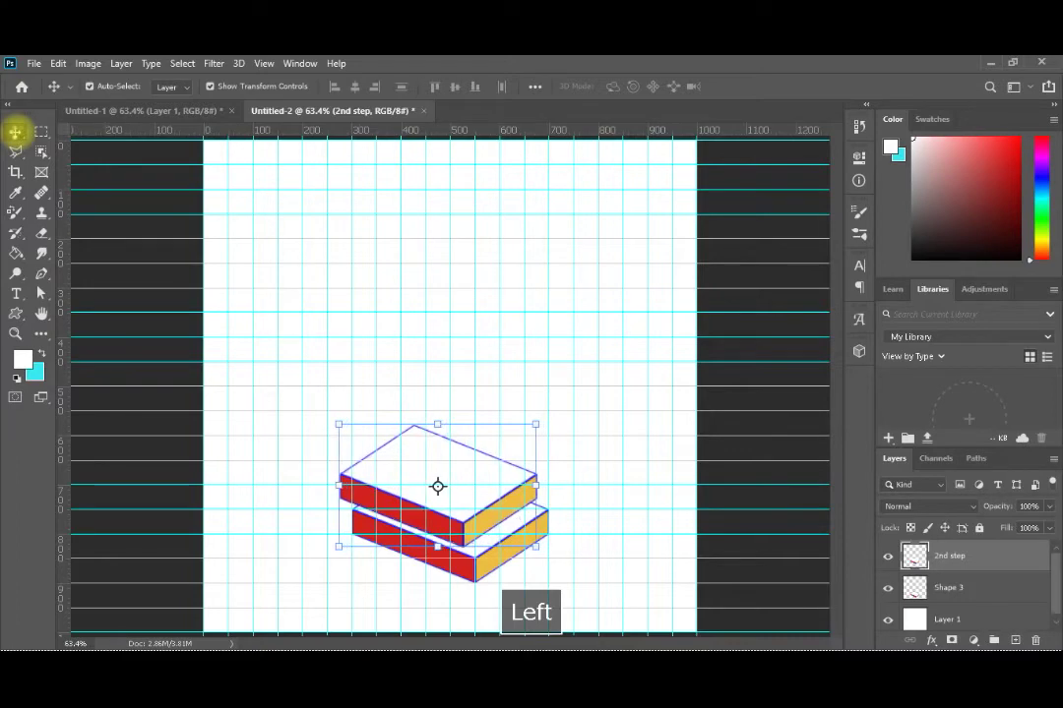
key("Left")
key("Left")
key("Left")
key("Left")
key("Left")
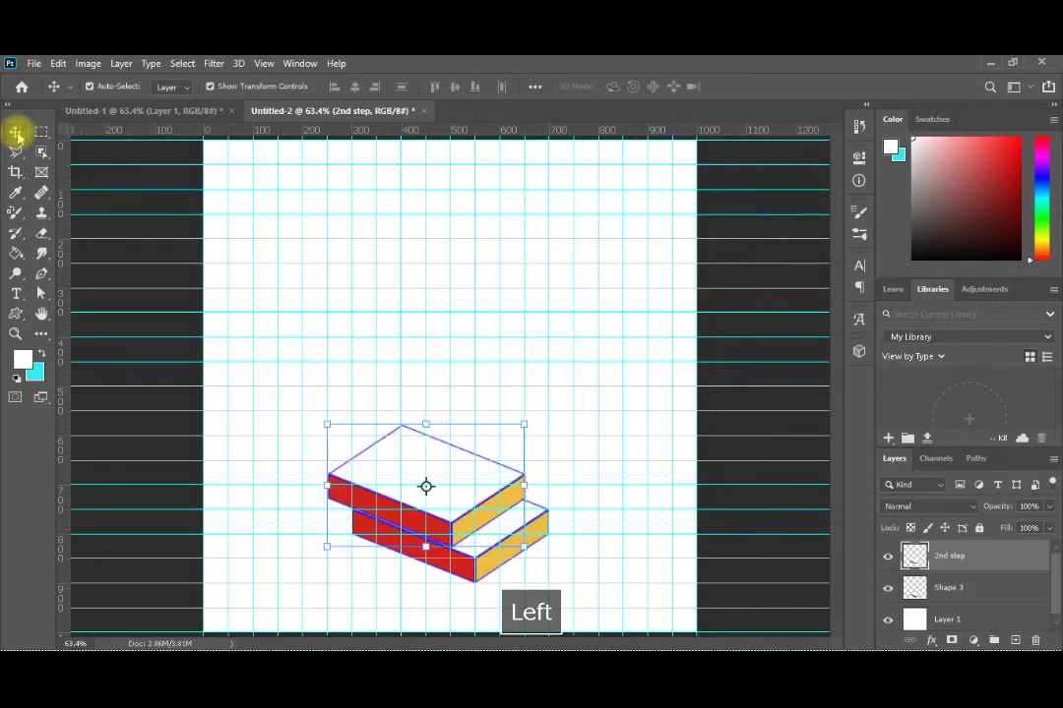
key("Left")
key("Left")
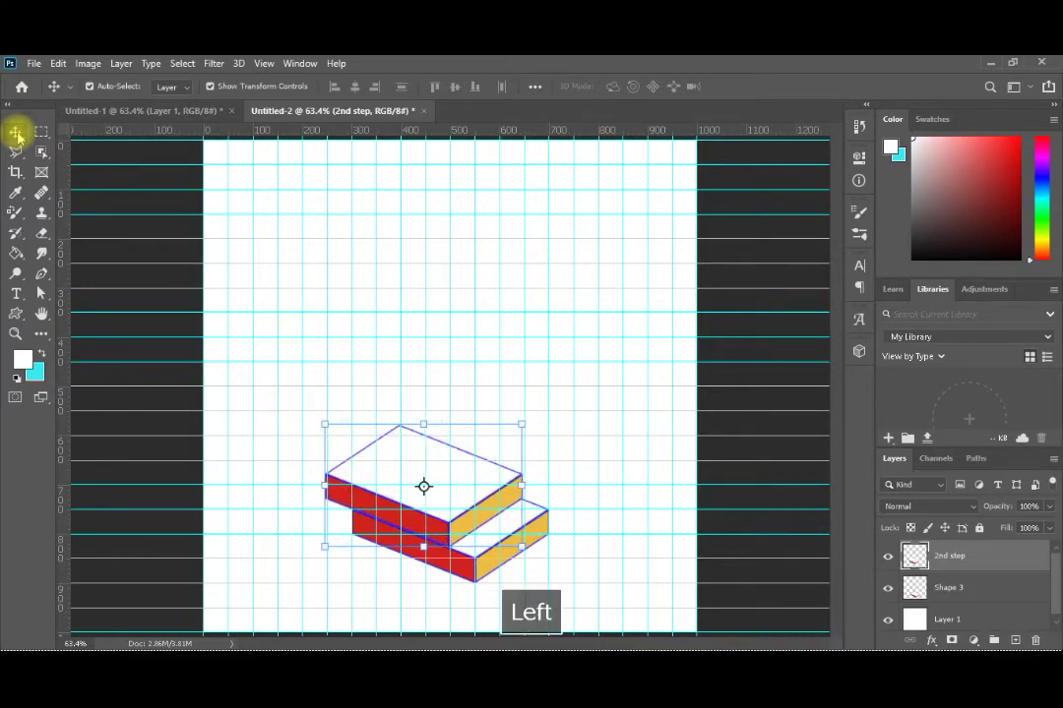
key("Right")
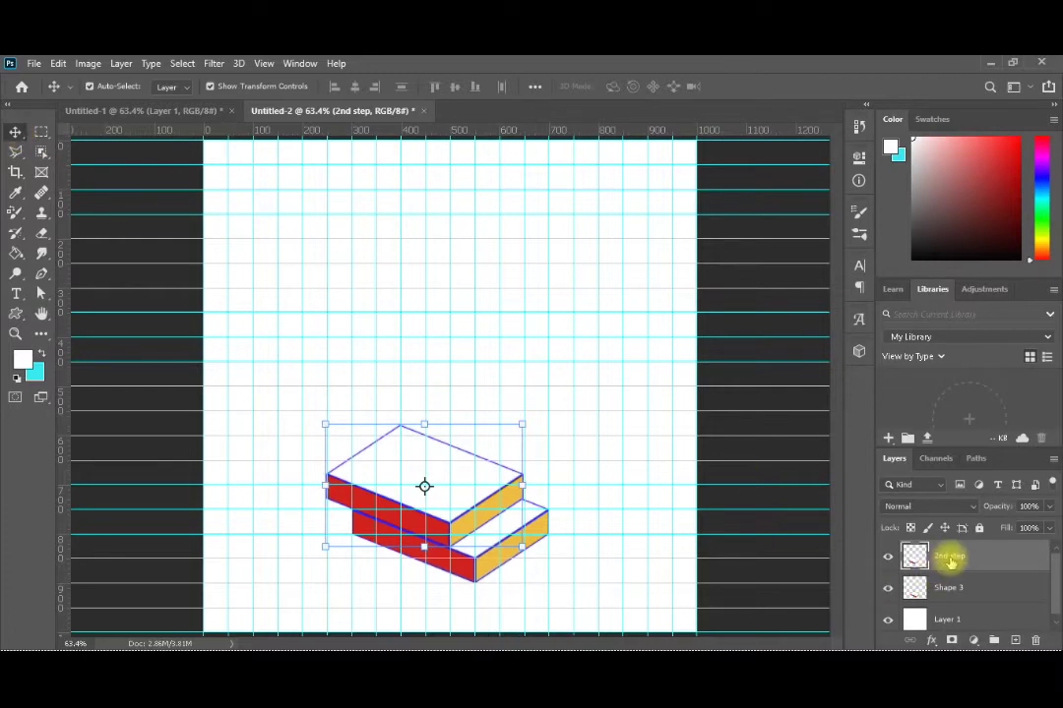
right_click(950, 563)
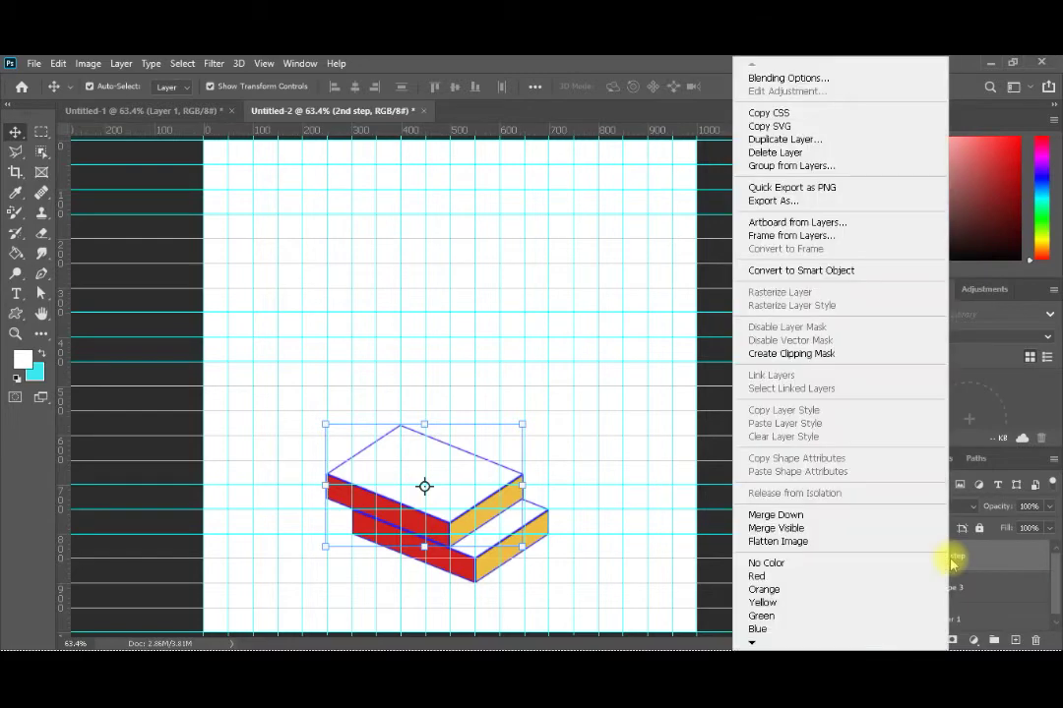
Step: Duplicate the 2nd step layer as '3rd step'
left_click(851, 143)
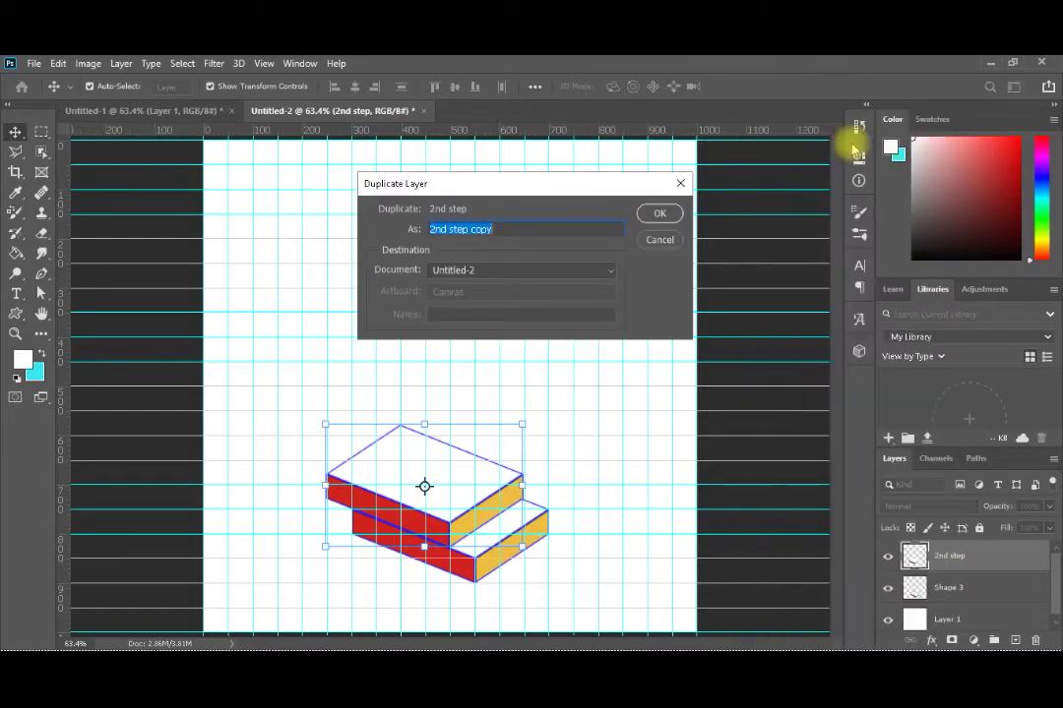
type("3rd")
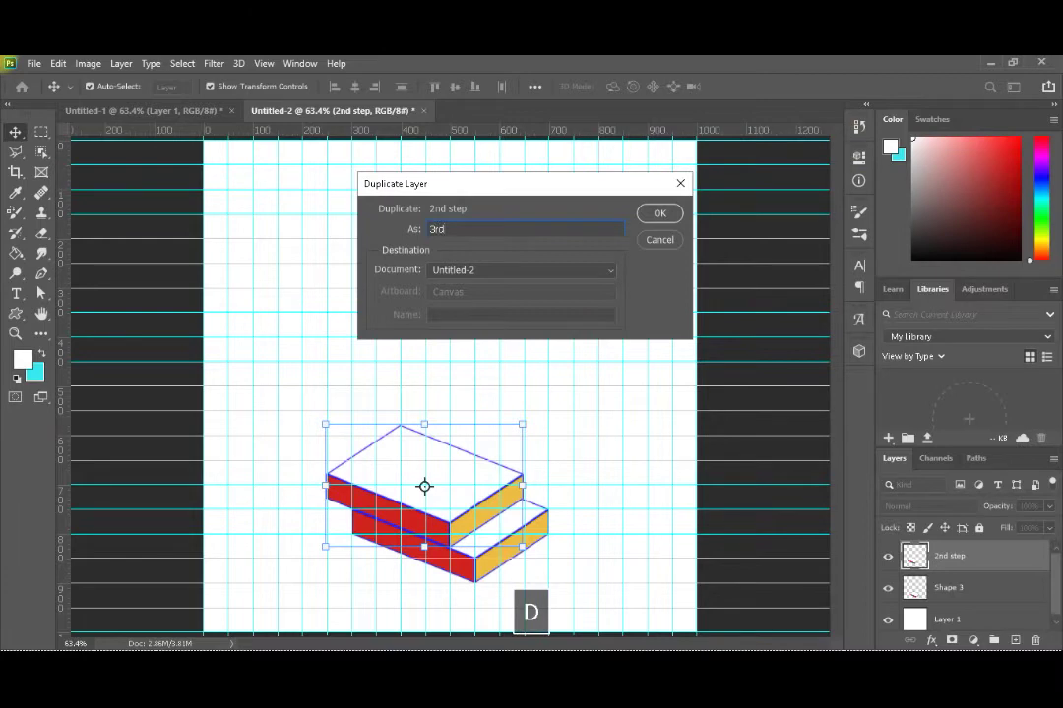
type(" step")
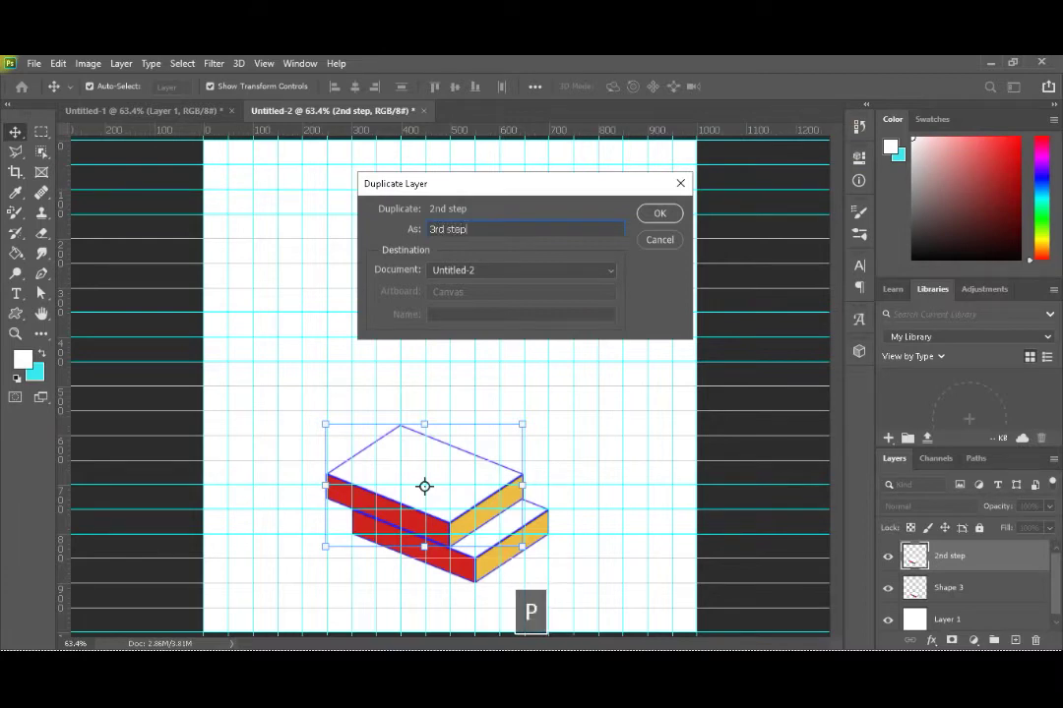
key("Return")
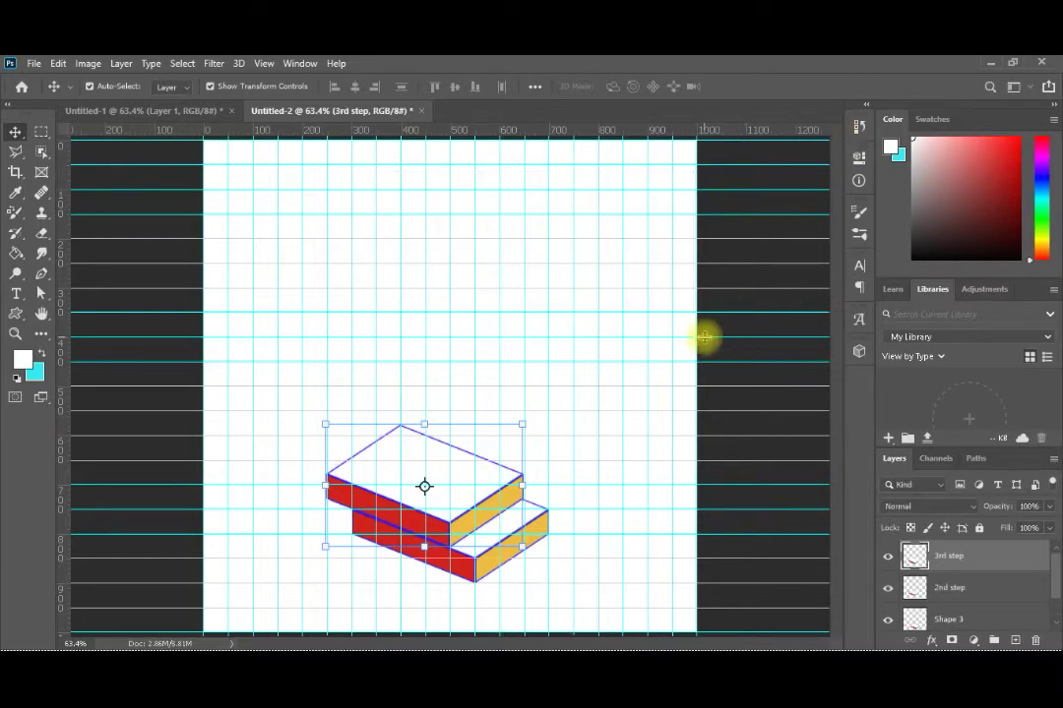
Step: Nudge the 3rd step block up and left onto the second step
key("Up")
key("Up")
key("Up")
key("Up")
key("Up")
key("Up")
key("Up")
key("Up")
key("Up")
key("Up")
key("Up")
key("Up")
key("Up")
key("Up")
key("Up")
key("Up")
key("Up")
key("Up")
key("Up")
key("Up")
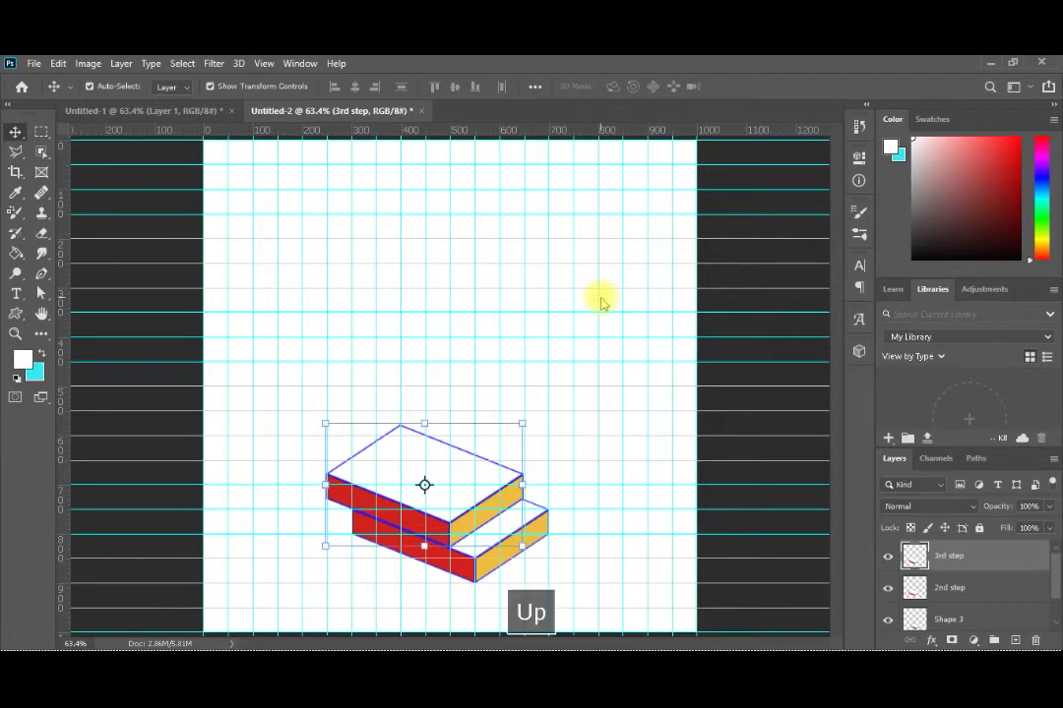
key("Up")
key("Up")
key("Up")
key("Up")
key("Up")
key("Up")
key("Up")
key("Up")
key("Up")
key("Up")
key("Up")
key("Up")
key("Up")
key("Up")
key("Up")
key("Up")
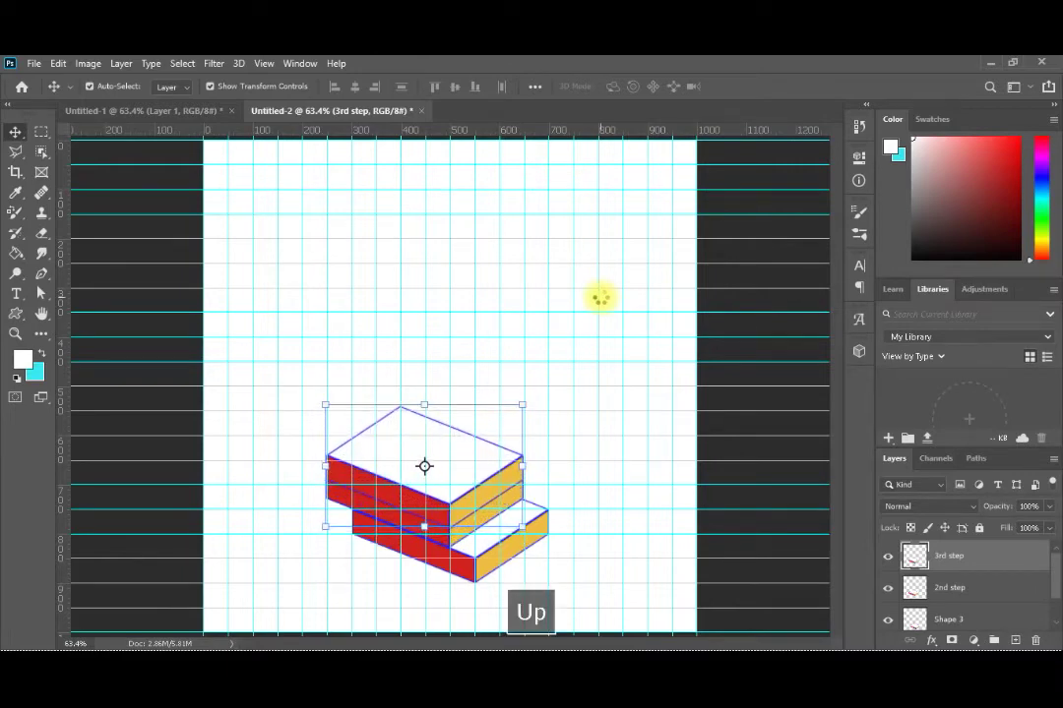
key("Left")
key("Left")
key("Left")
key("Left")
key("Left")
key("Left")
key("Left")
key("Left")
key("Left")
key("Left")
key("Left")
key("Left")
key("Left")
key("Left")
key("Left")
key("Left")
key("Left")
key("Left")
key("Left")
key("Left")
key("Left")
key("Left")
key("Left")
key("Left")
key("Left")
key("Left")
key("Left")
key("Left")
key("Left")
key("Left")
key("Left")
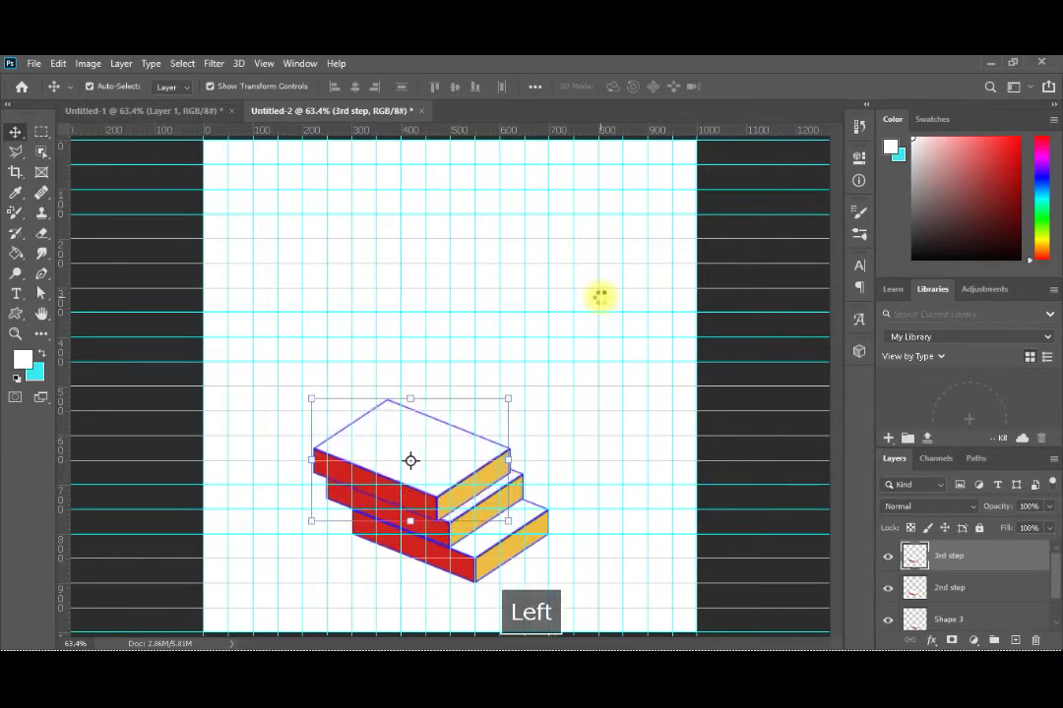
key("Left")
key("Left")
key("Left")
key("Left")
key("Left")
key("Left")
key("Up")
key("Up")
key("Up")
key("Up")
key("Up")
key("Up")
key("Up")
key("Up")
key("Up")
key("Up")
key("Up")
key("Up")
key("Up")
key("Up")
key("Up")
key("Up")
key("Up")
key("Up")
key("Up")
key("Up")
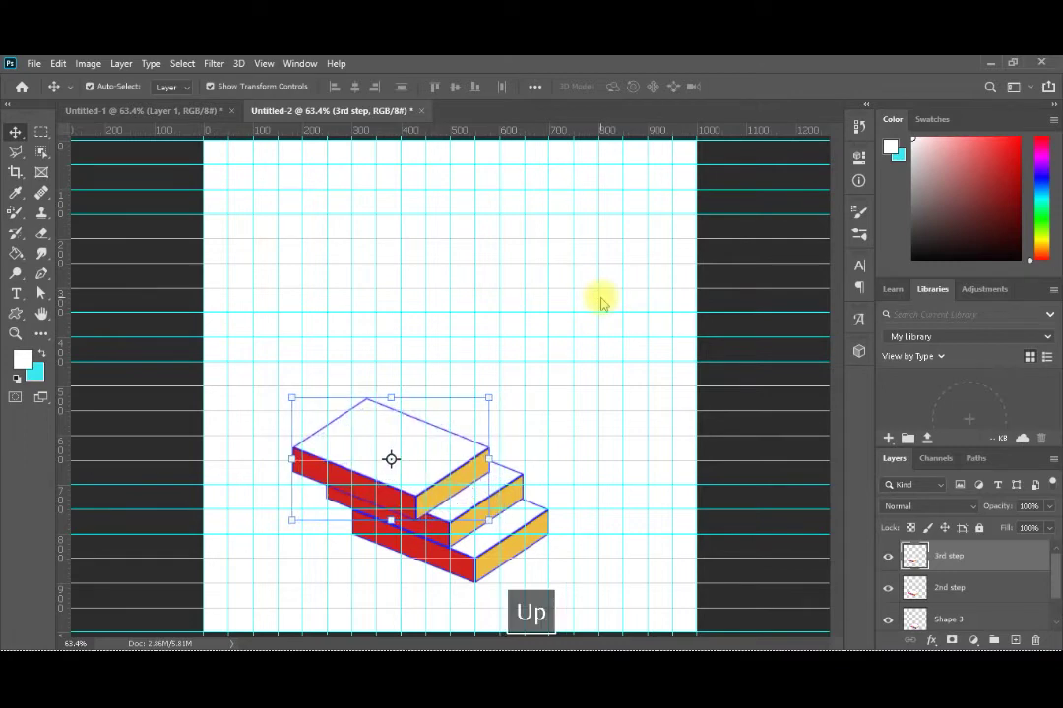
key("Right")
key("Right")
key("Right")
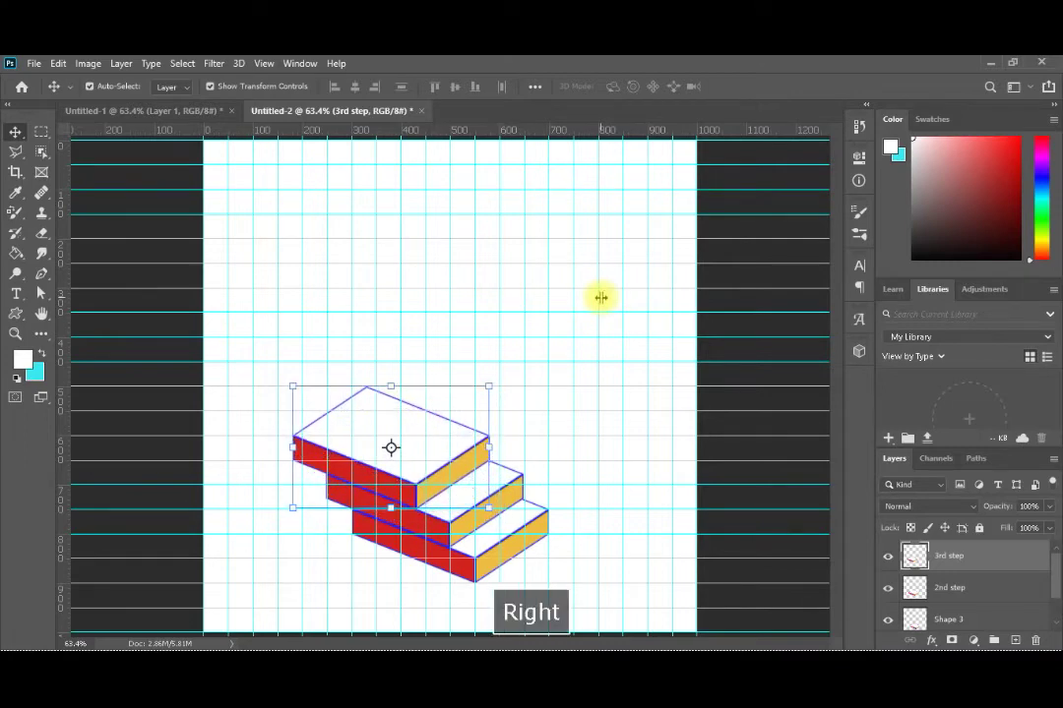
key("Left")
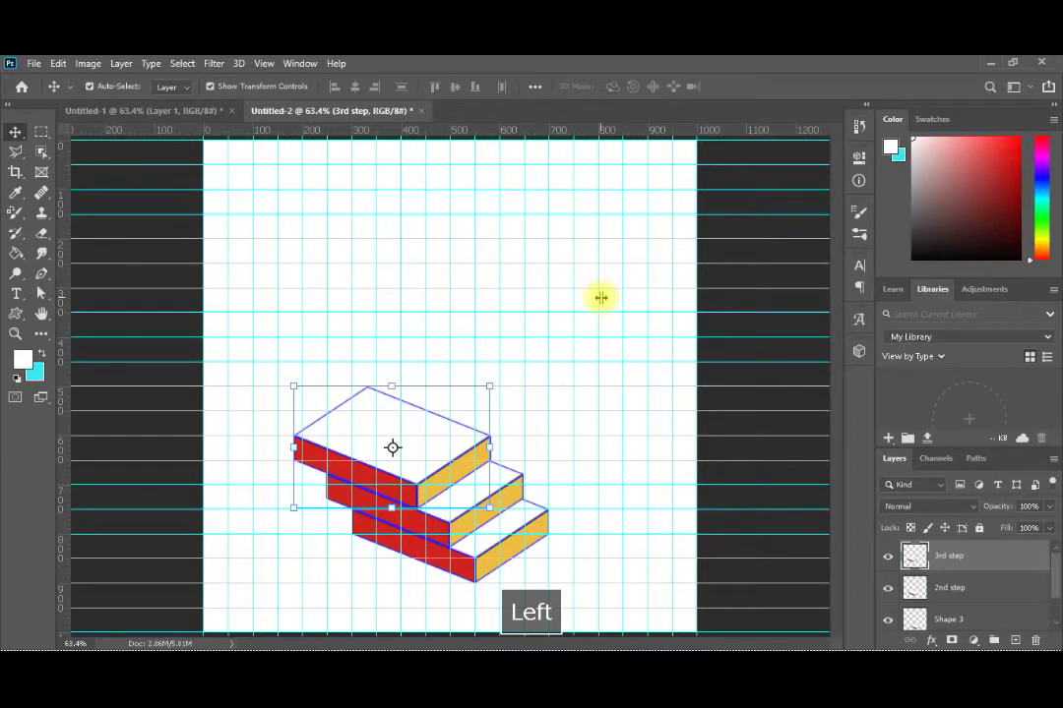
key("Down")
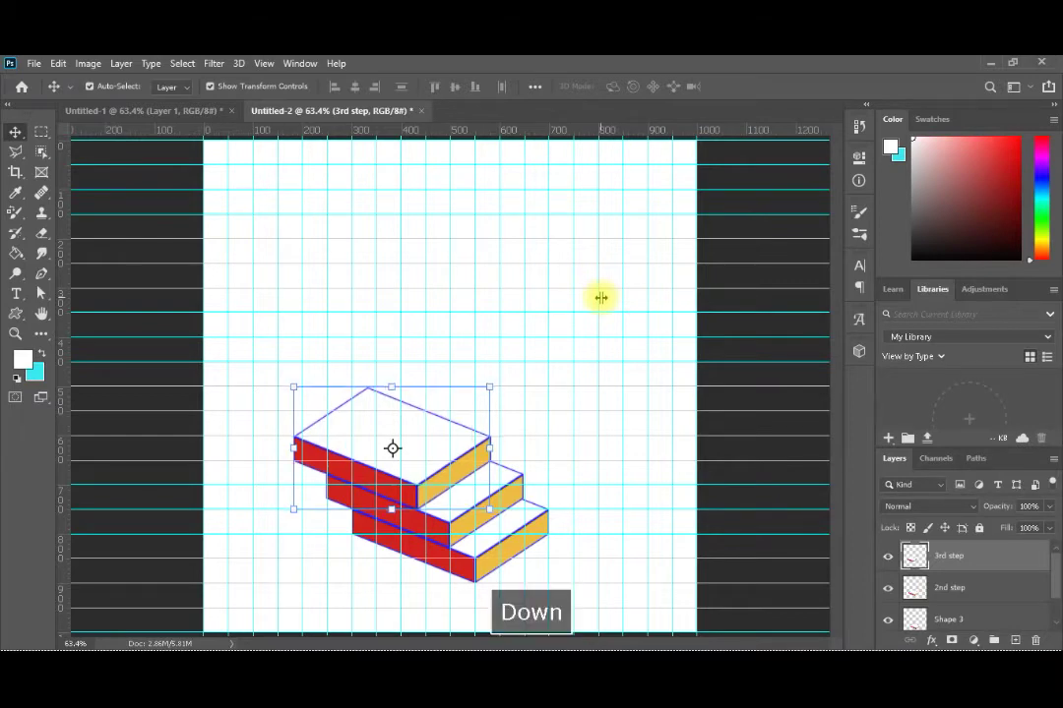
key("Right")
key("Right")
key("Right")
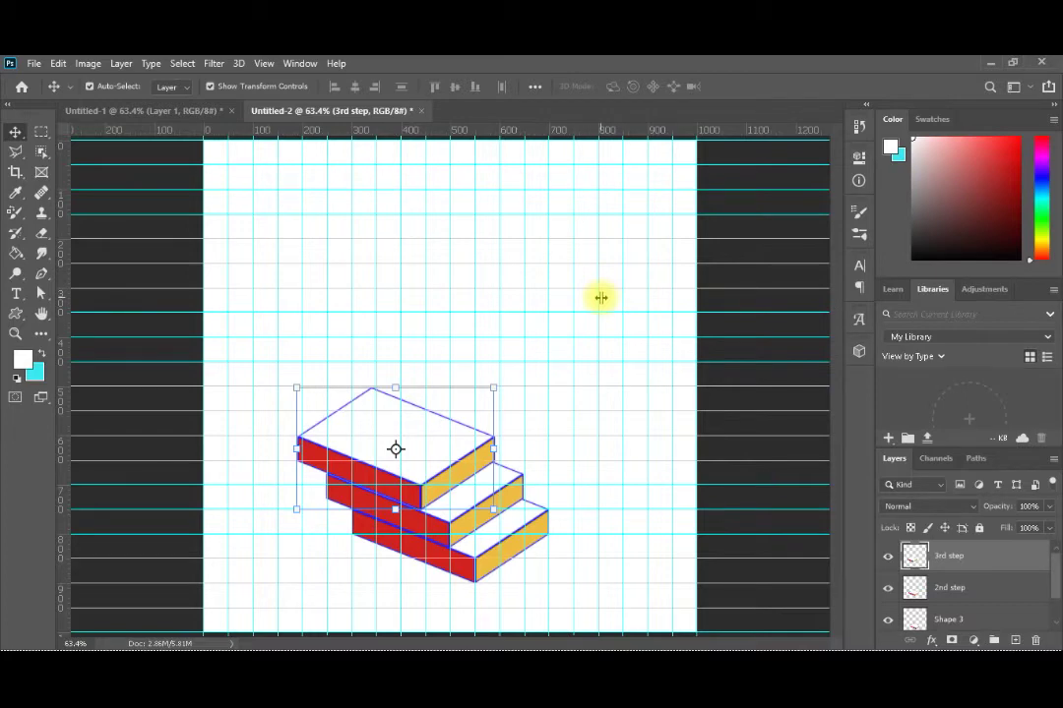
key("Right")
key("Right")
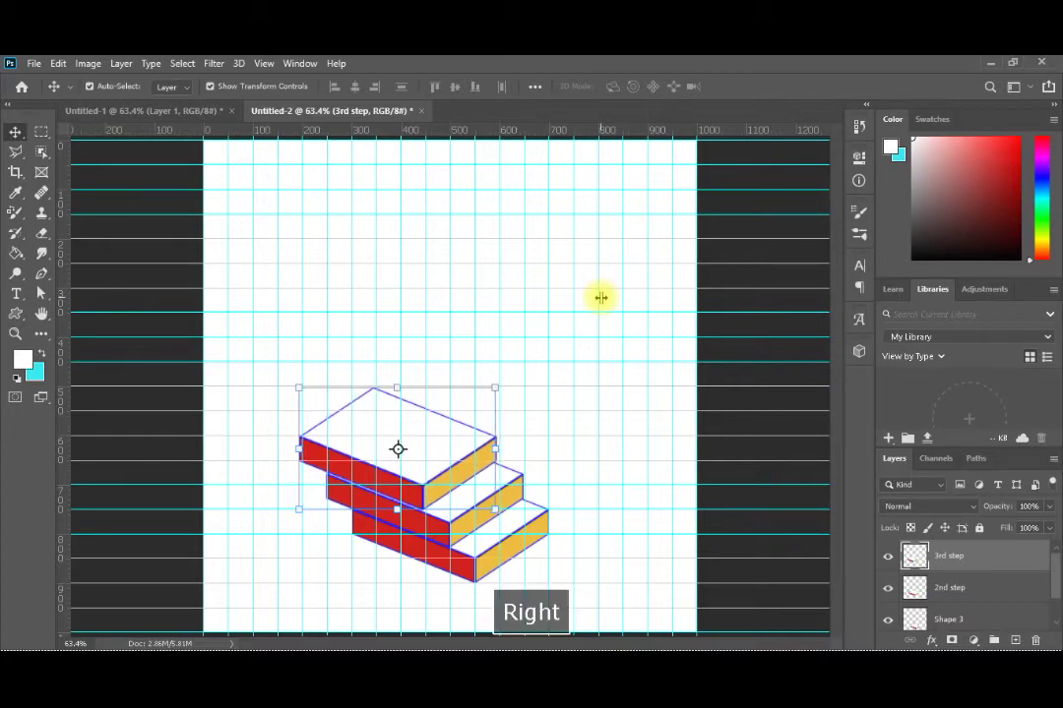
key("Down")
key("Down")
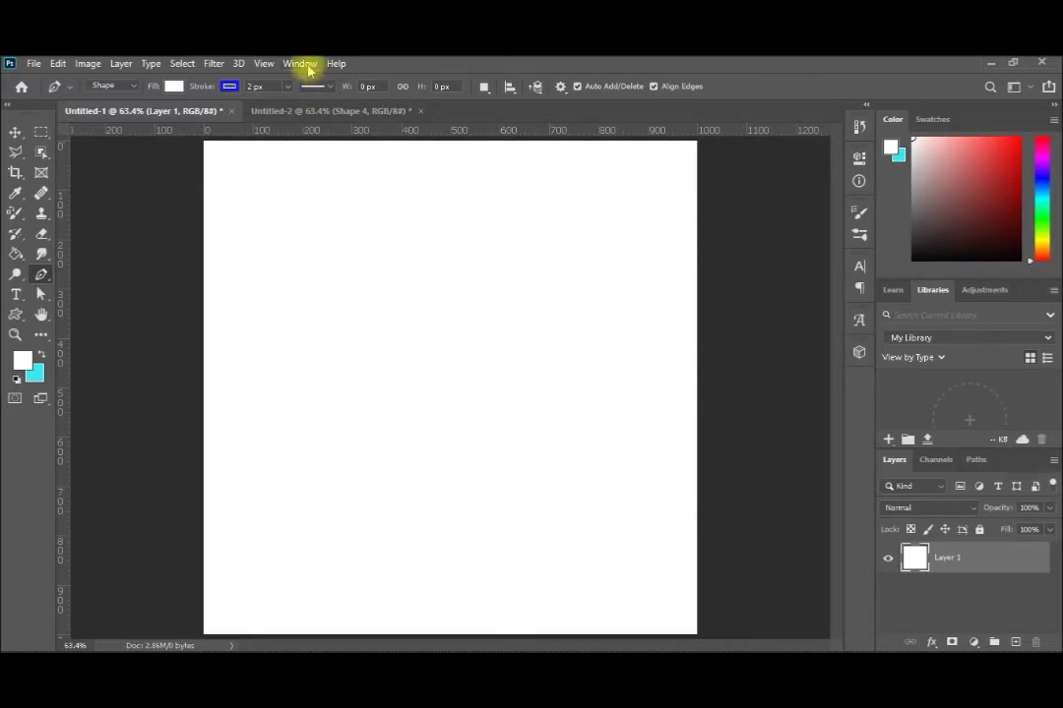
Step: Apply a 20 × 20 New Guide Layout grid to the Untitled-1 canvas
left_click(301, 64)
mouse_move(266, 65)
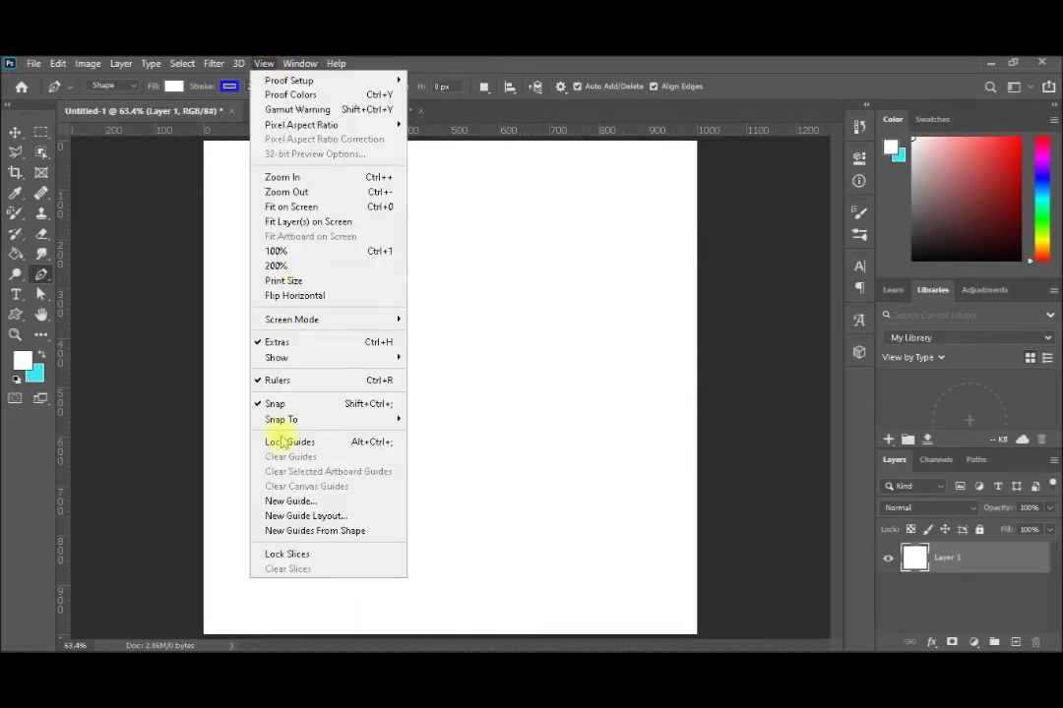
left_click(287, 519)
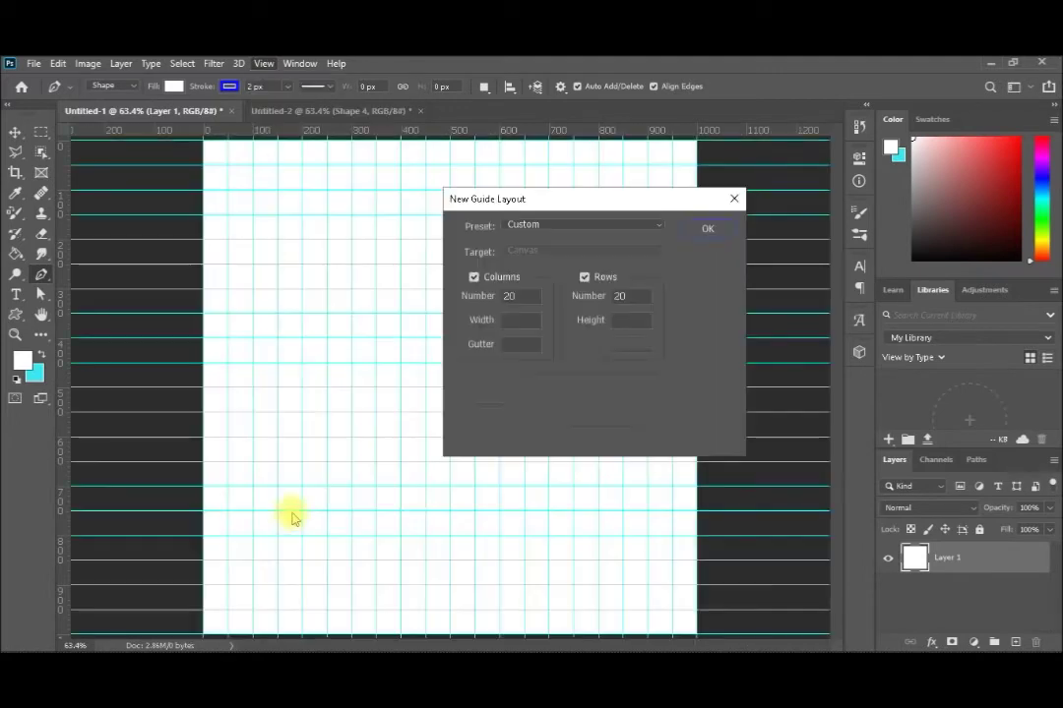
left_click(700, 233)
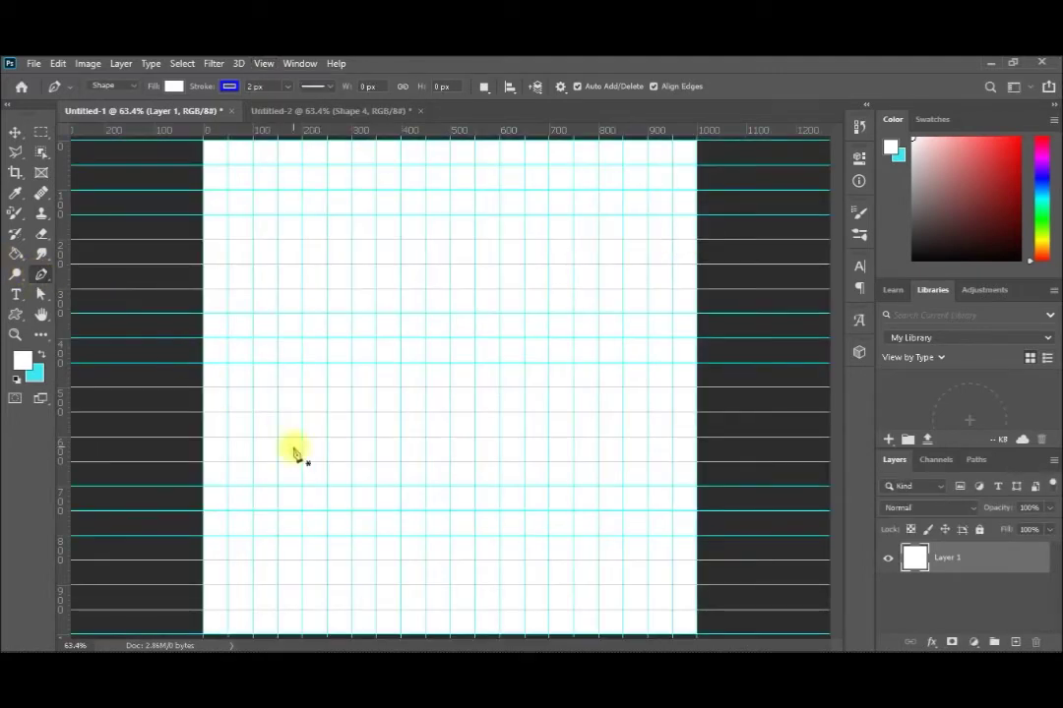
Step: Pen-trace a closed 400 × 300 px three-step staircase profile on the grid as Shape 1
left_click(352, 536)
left_click(351, 487)
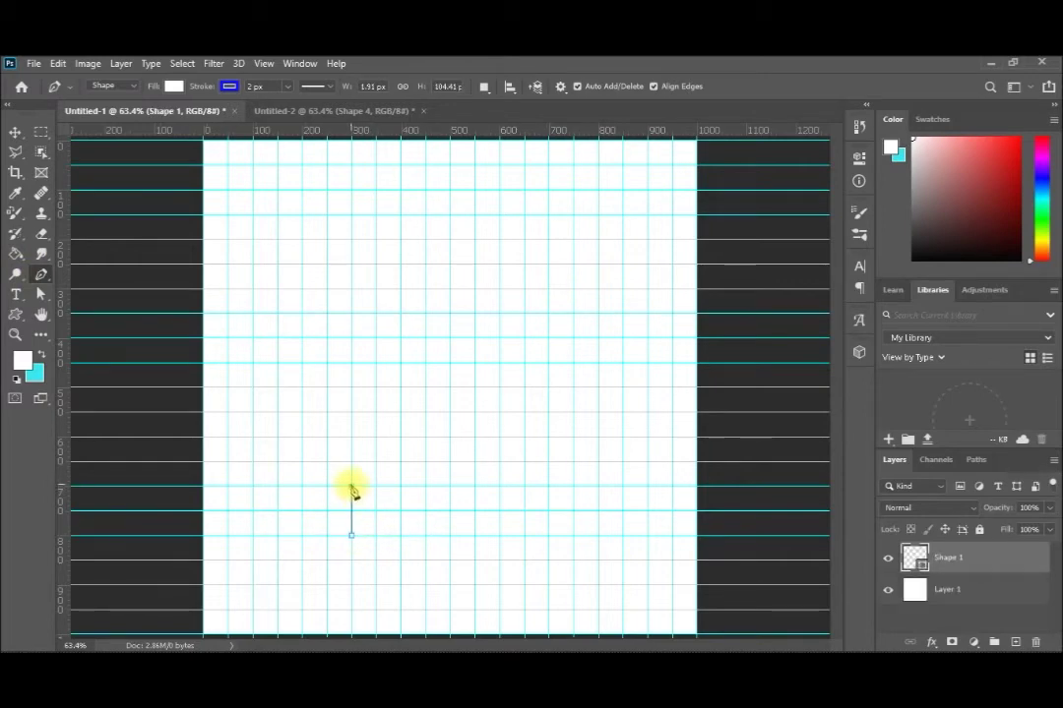
left_click(402, 487)
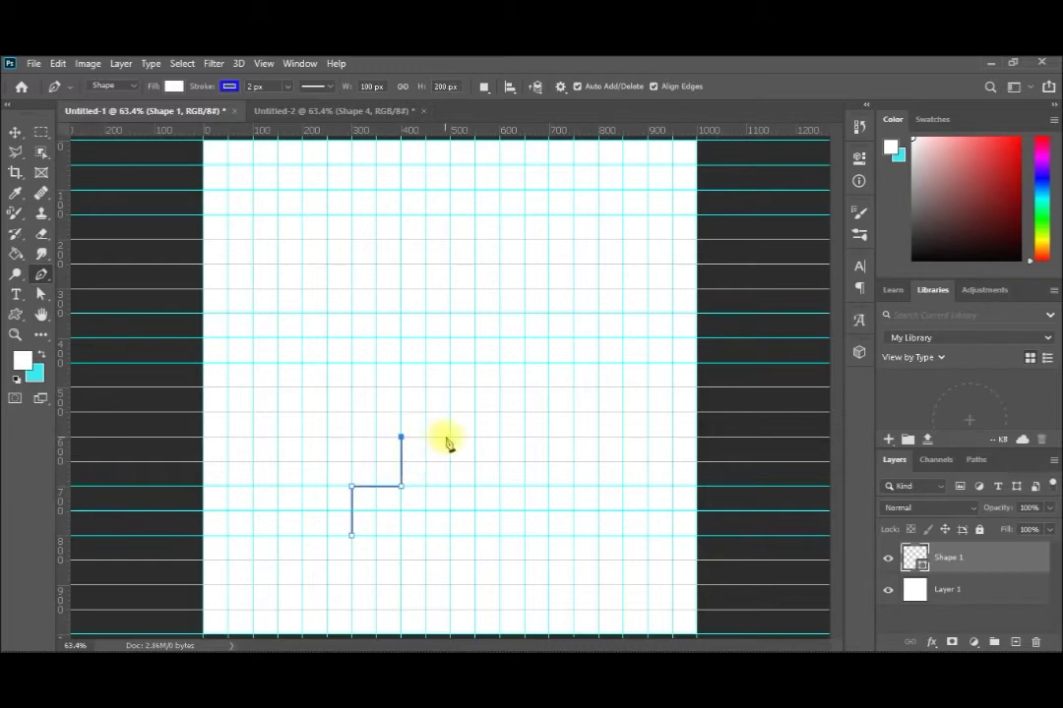
left_click(450, 438)
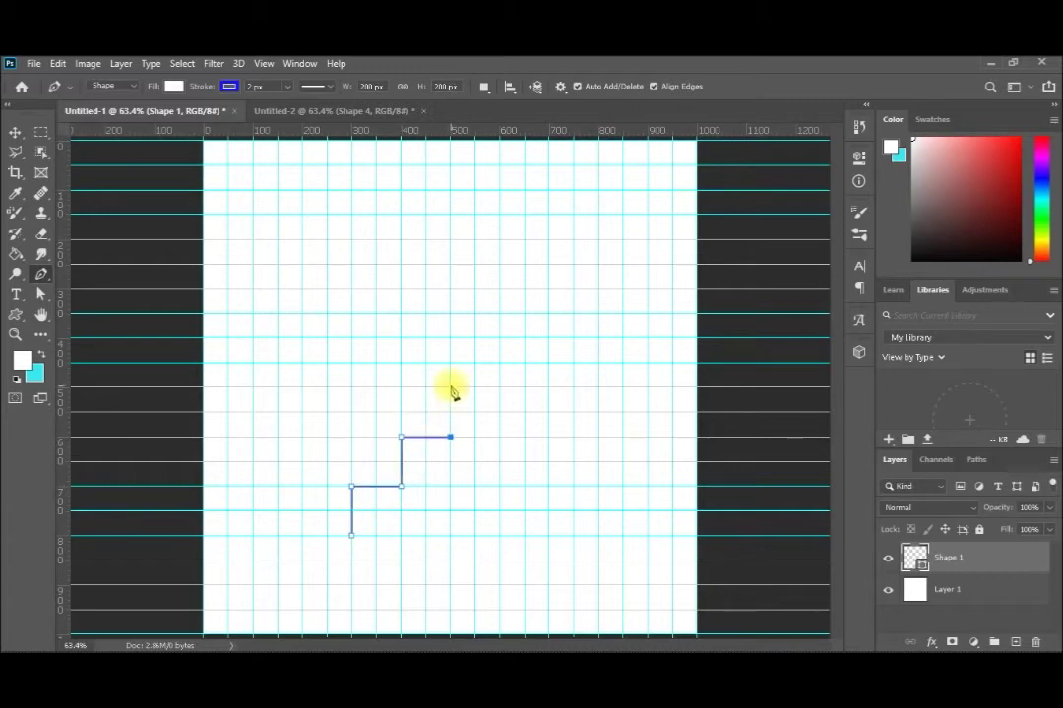
left_click(449, 387)
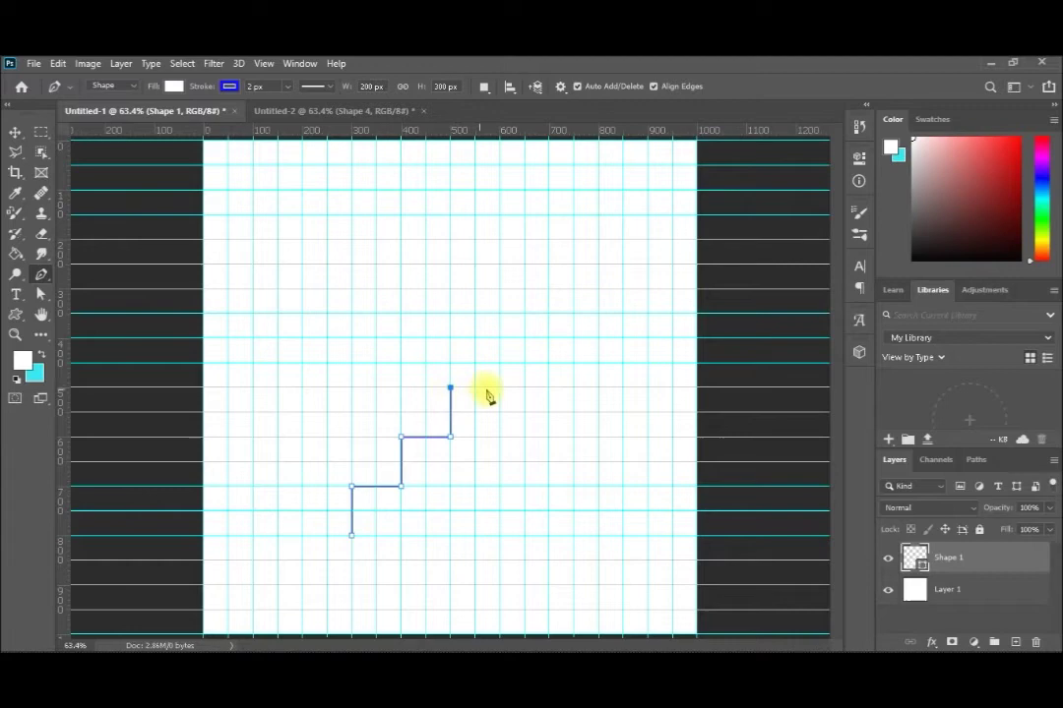
left_click(548, 388)
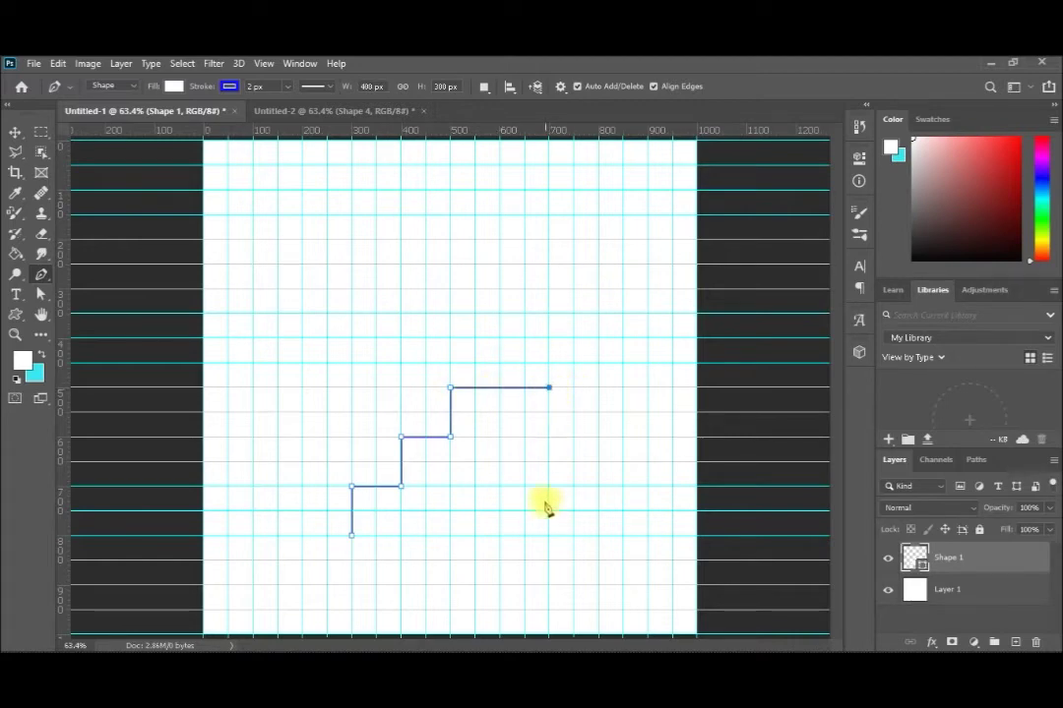
left_click(548, 536)
left_click(352, 536)
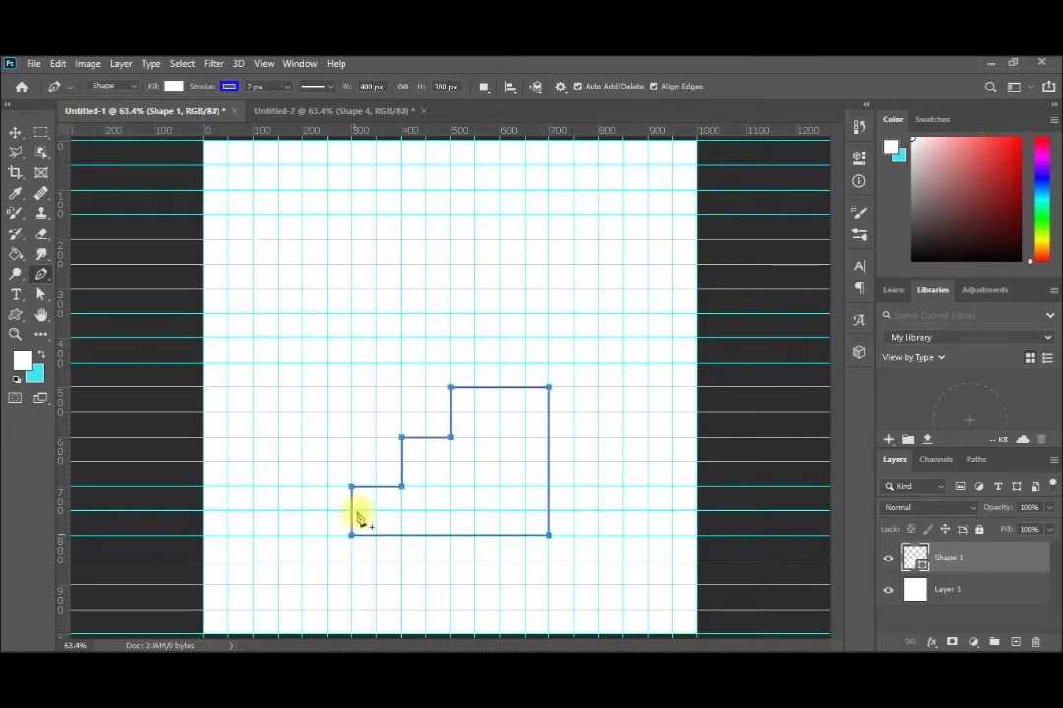
left_click(239, 63)
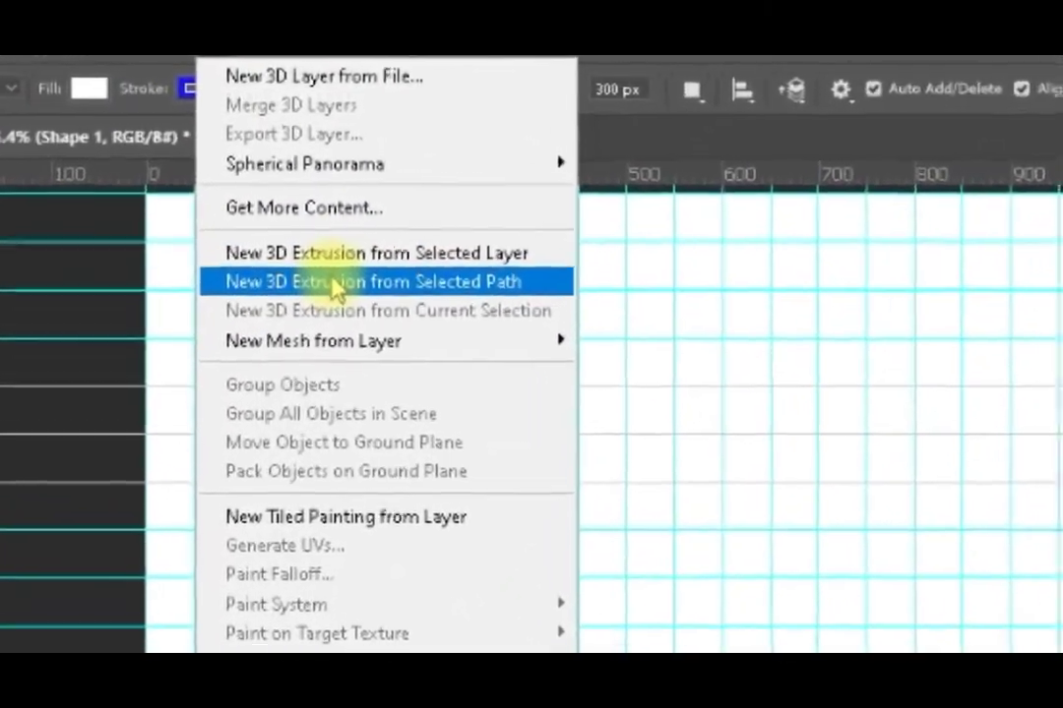
Step: Extrude Shape 1 into a 3D staircase, keeping the current workspace, and rotate it to show depth
left_click(335, 282)
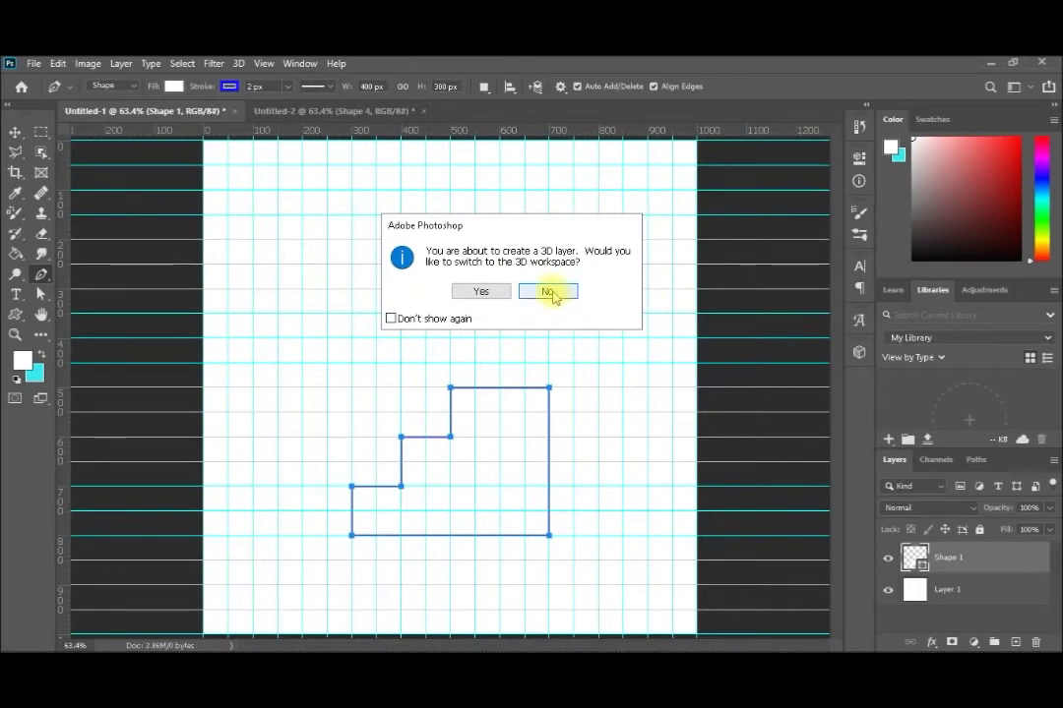
left_click(552, 295)
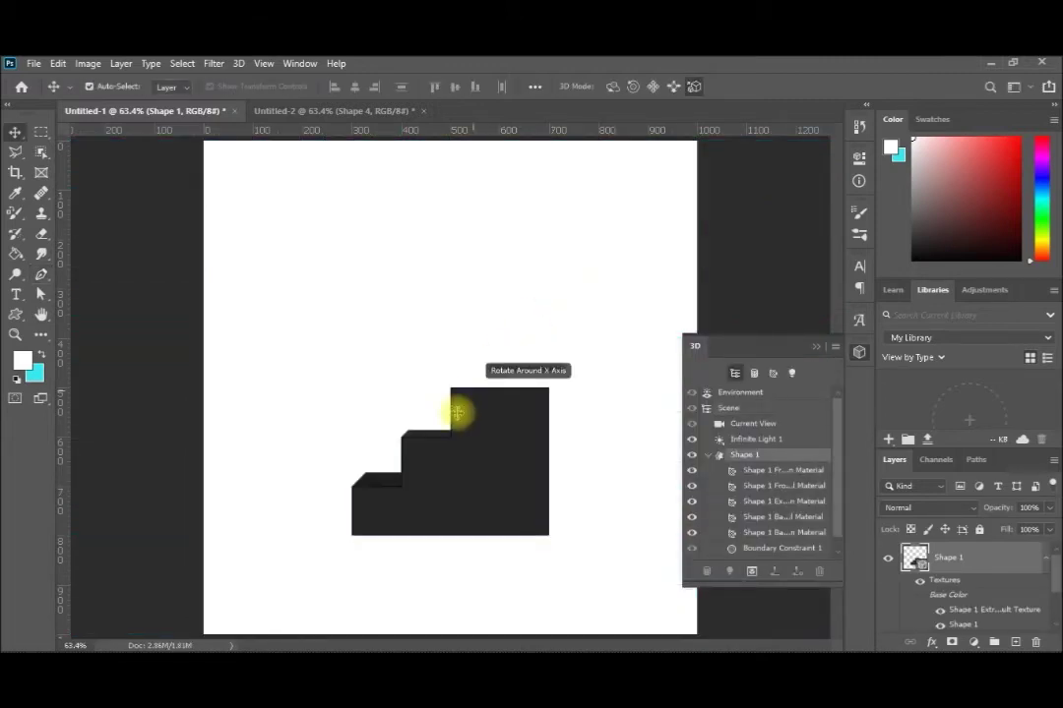
left_click_drag(538, 451, 392, 454)
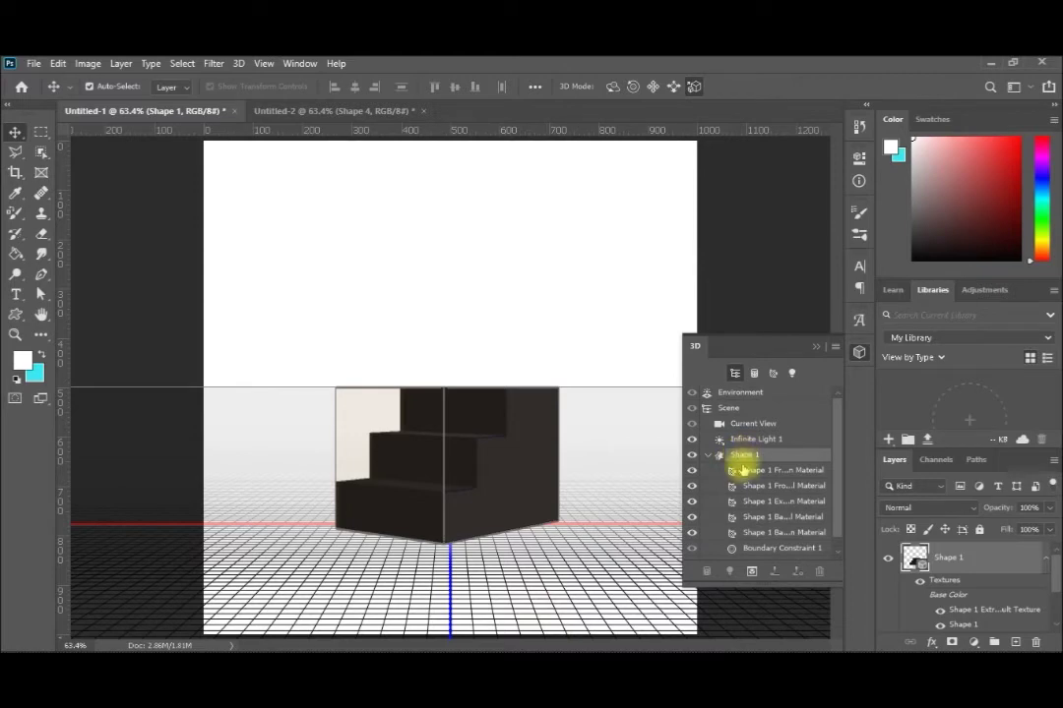
Step: Activate the staircase's 3D scene and select its extrusion material for editing
left_click(745, 477)
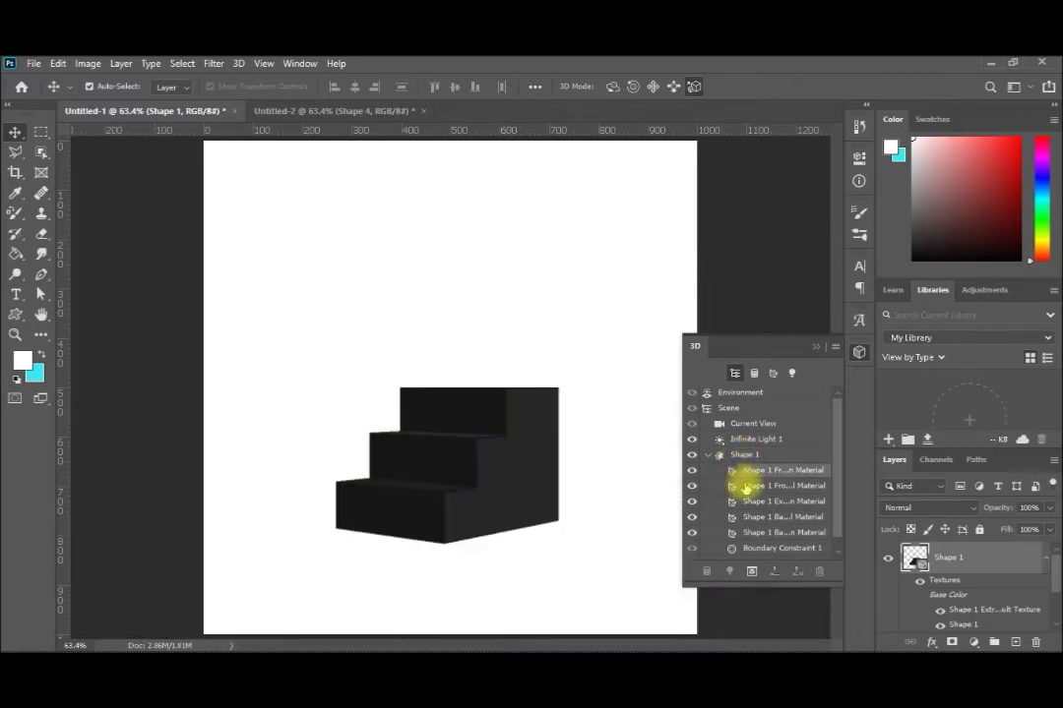
left_click(467, 451)
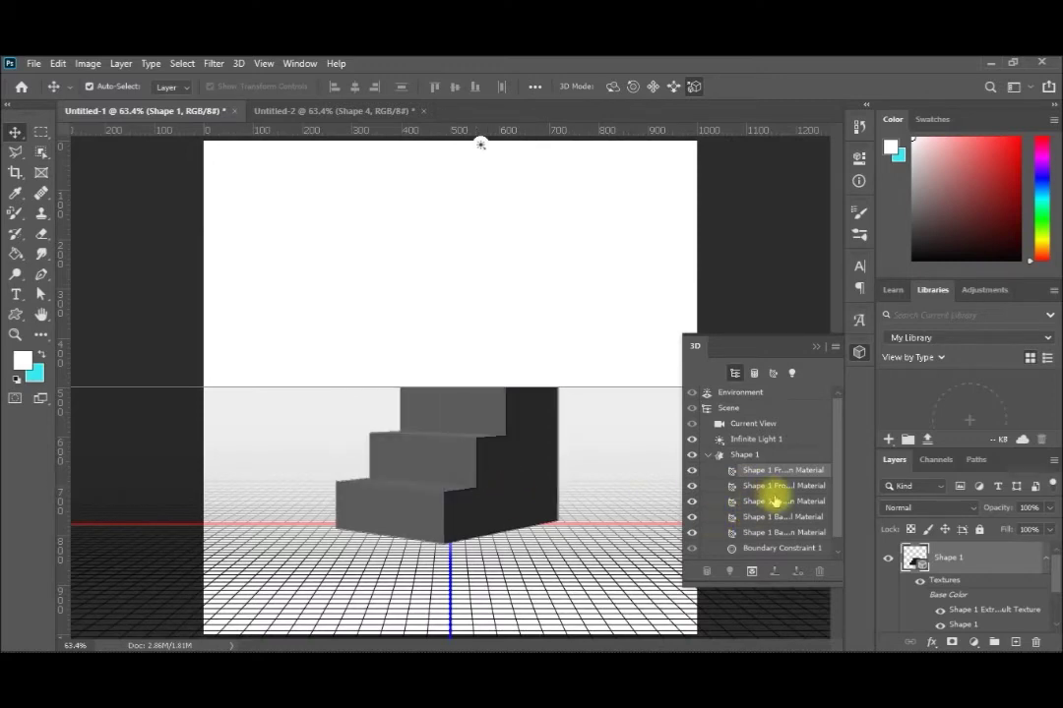
left_click(729, 487)
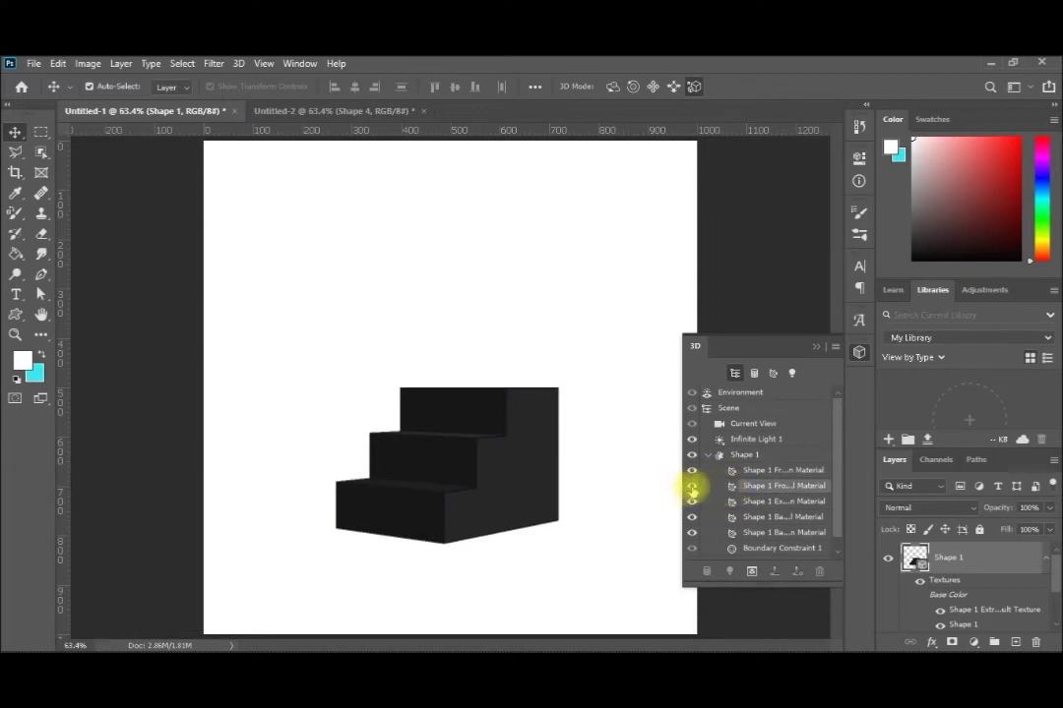
left_click(692, 503)
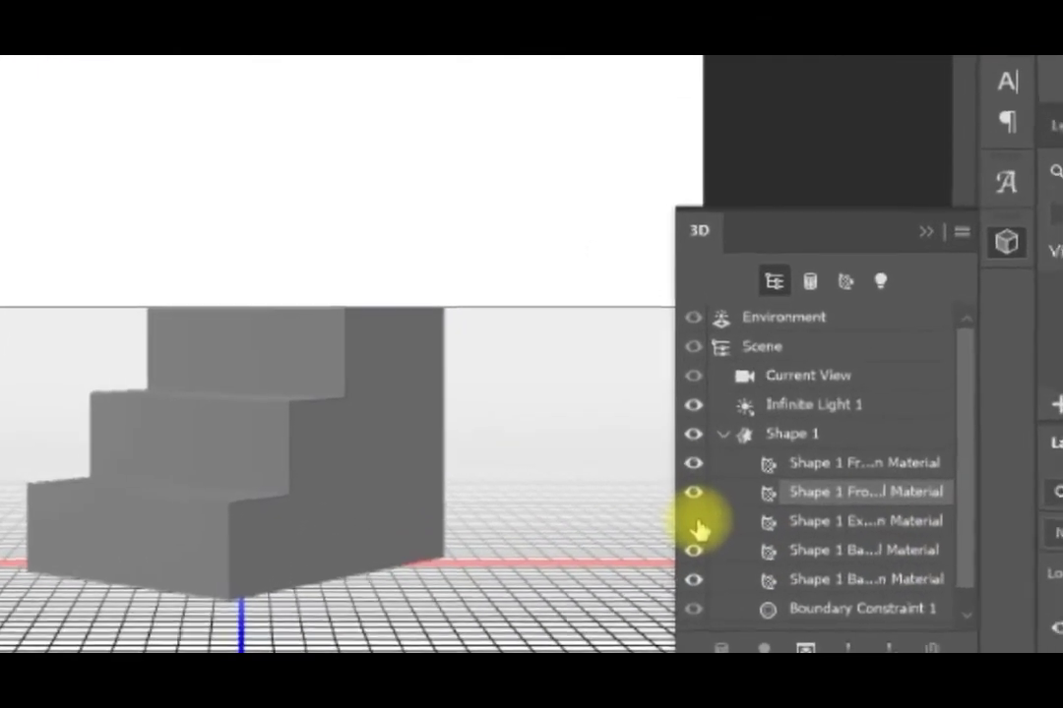
left_click(703, 505)
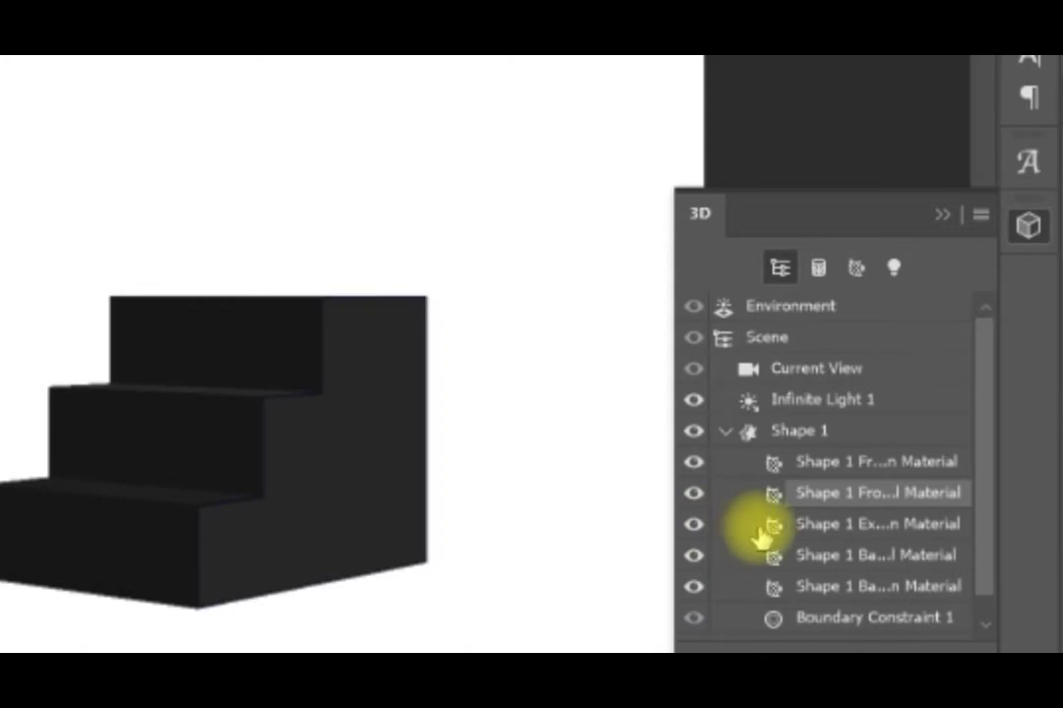
left_click(773, 526)
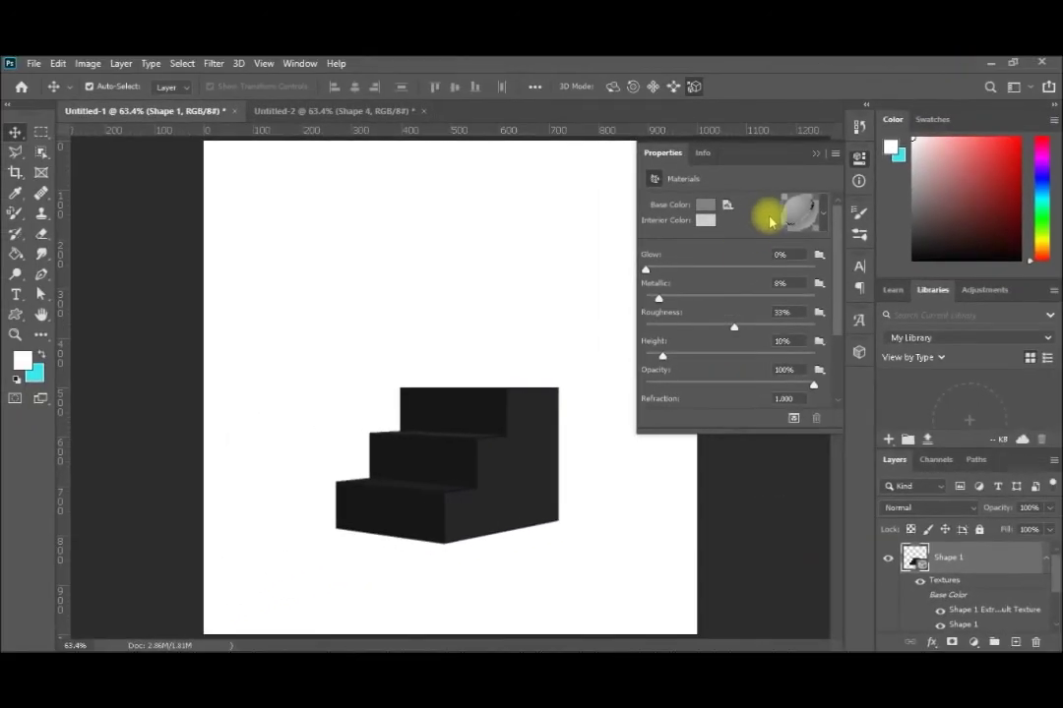
Step: Apply the Stone Marble preset to the treads and risers after trying other presets
left_click(816, 219)
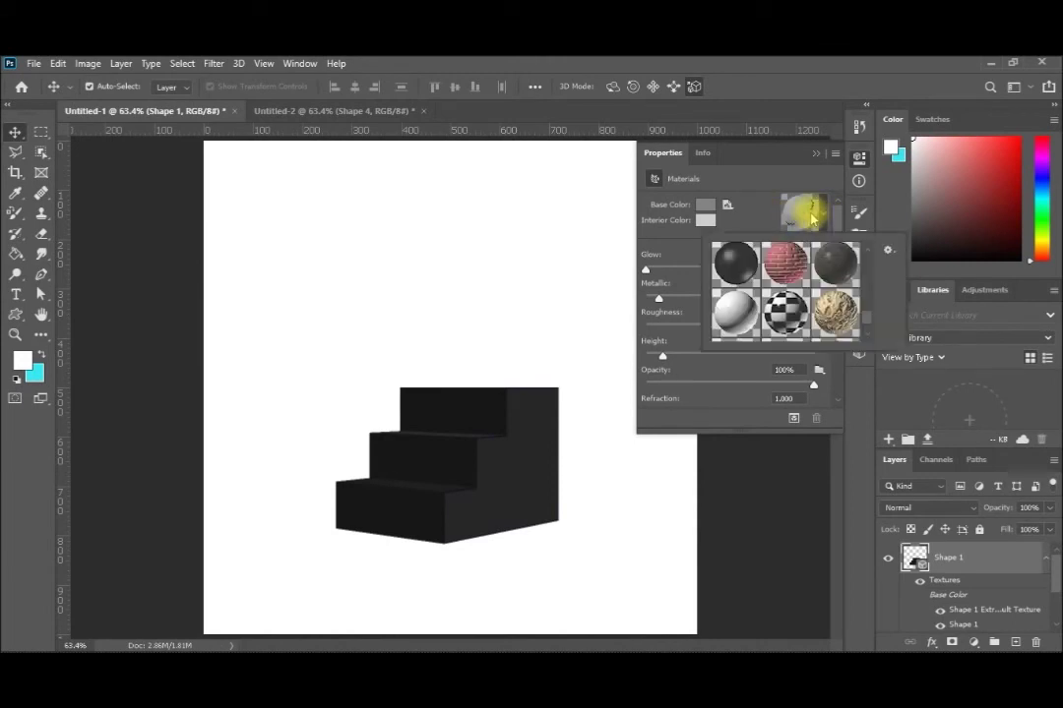
left_click(785, 313)
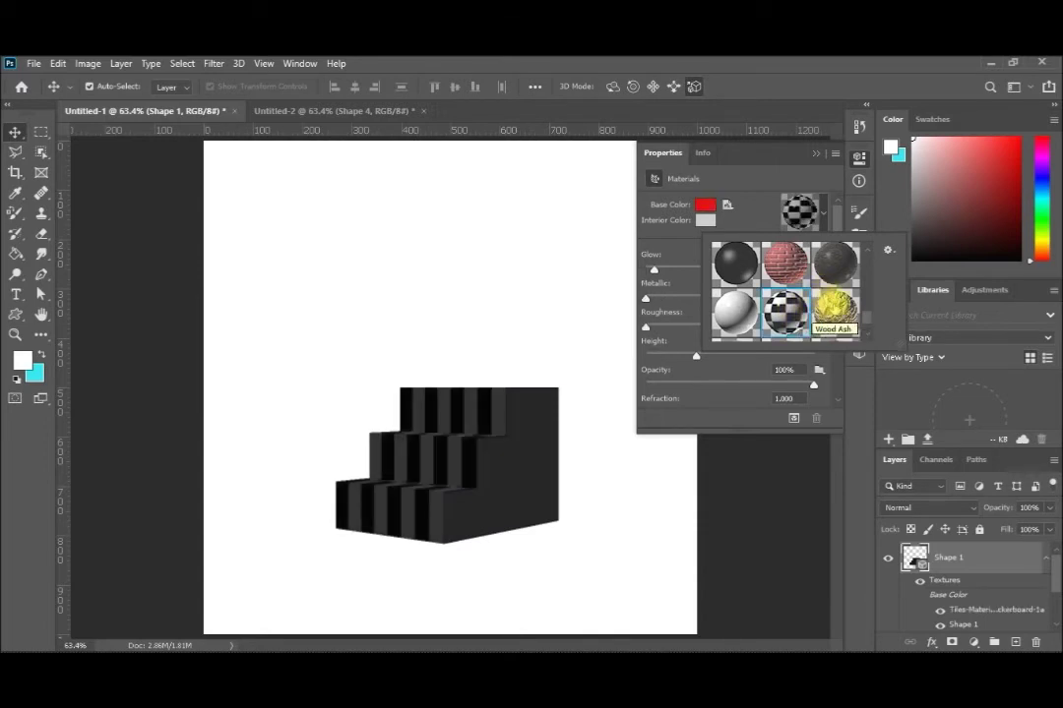
left_click(725, 314)
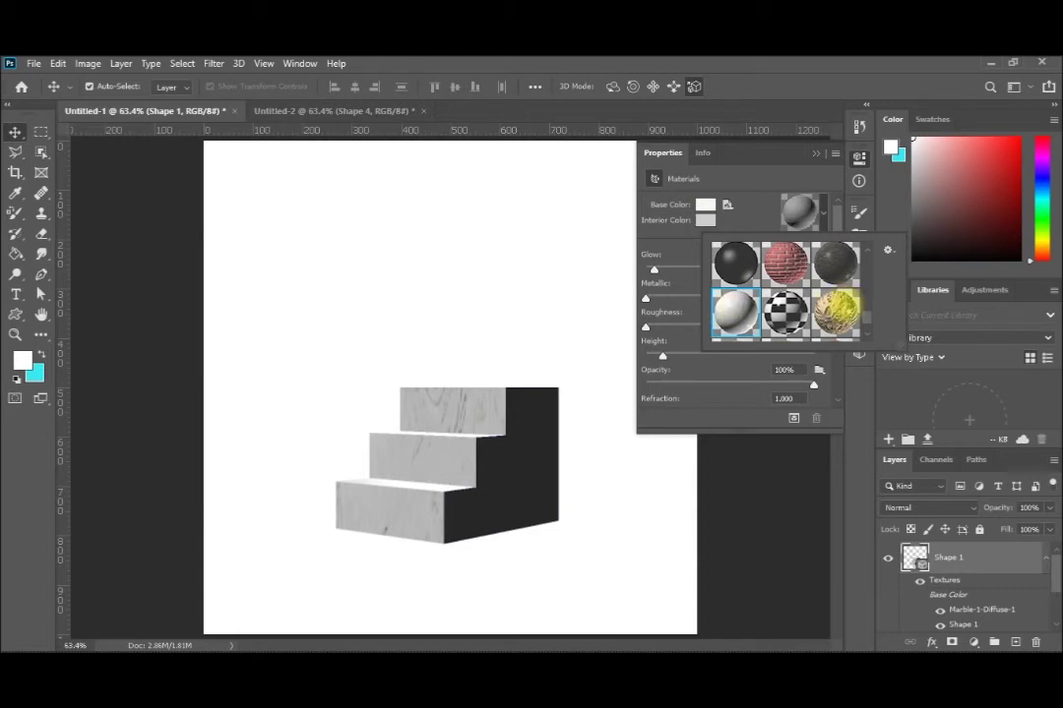
left_click(844, 307)
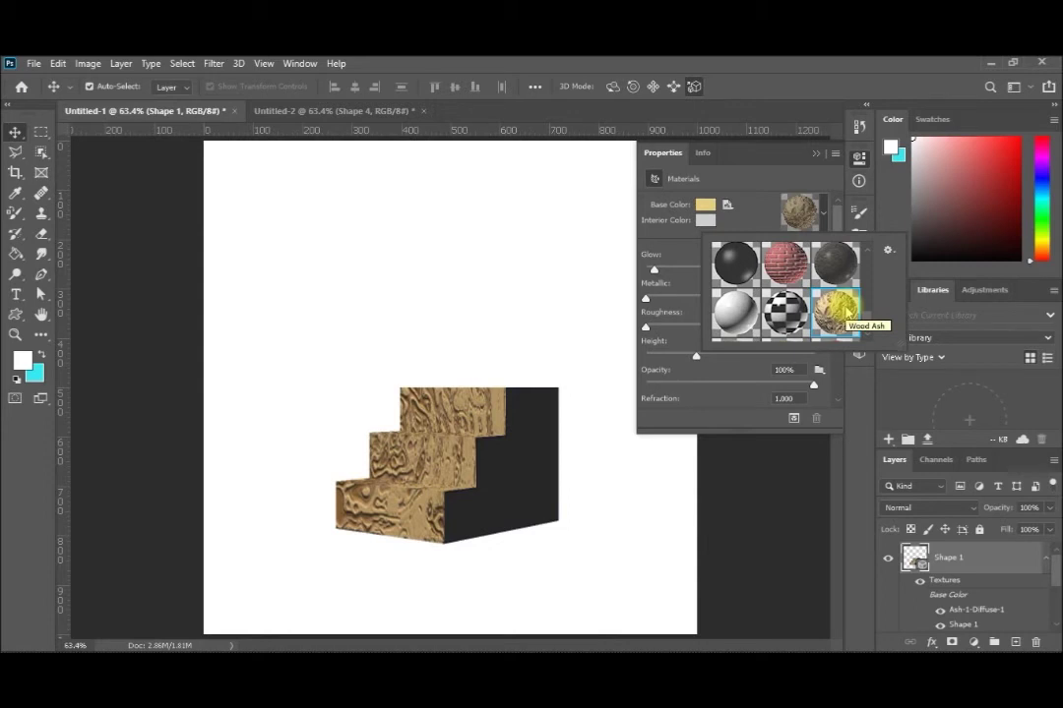
left_click(738, 315)
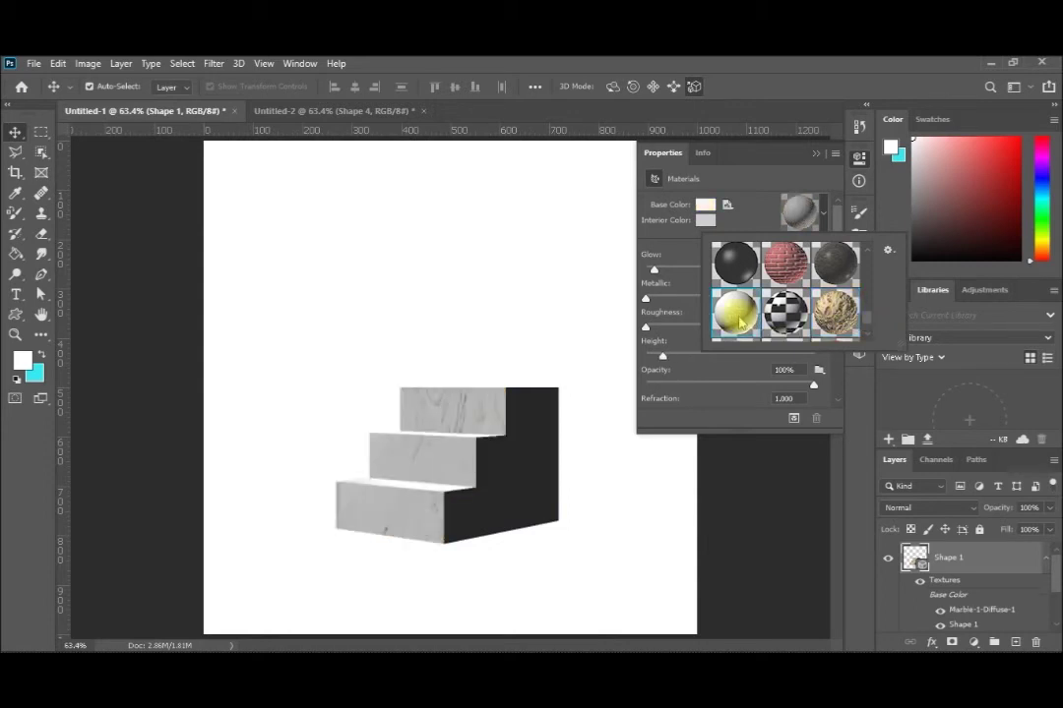
left_click(814, 158)
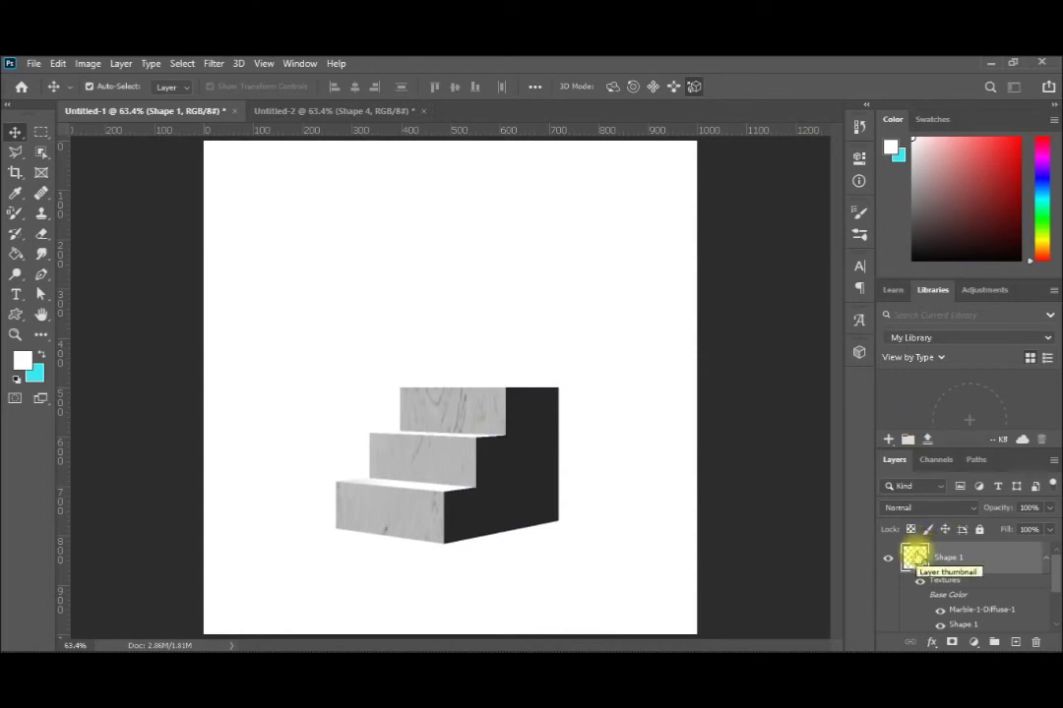
Step: Apply the brick material preset to the staircase's side-wall material
double_click(914, 557)
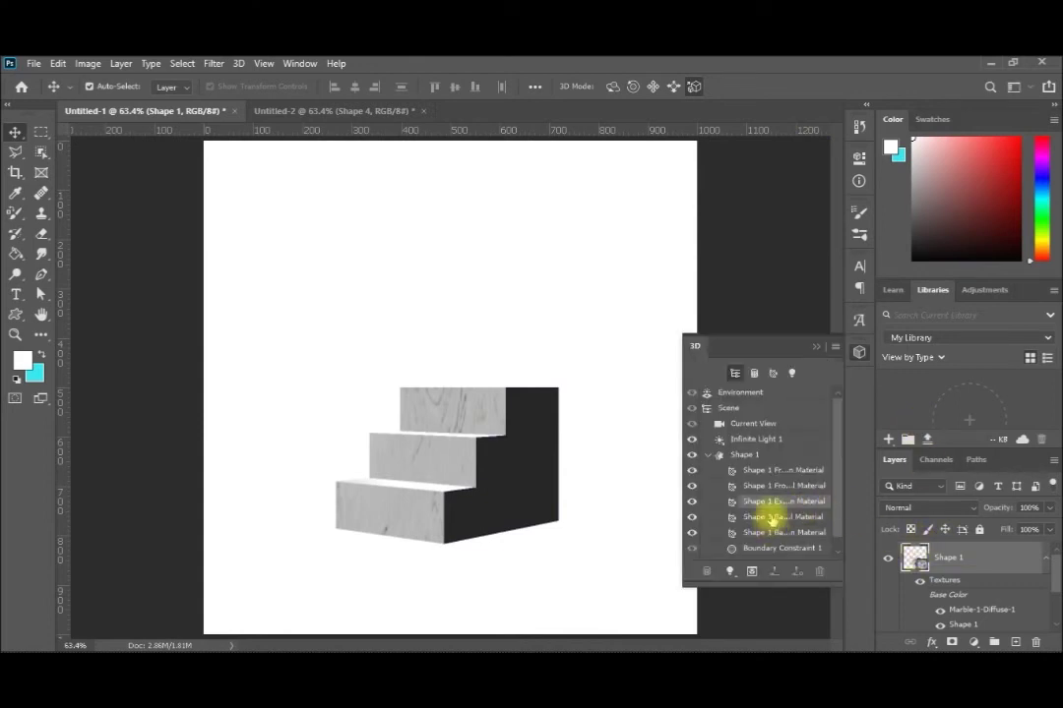
left_click(756, 488)
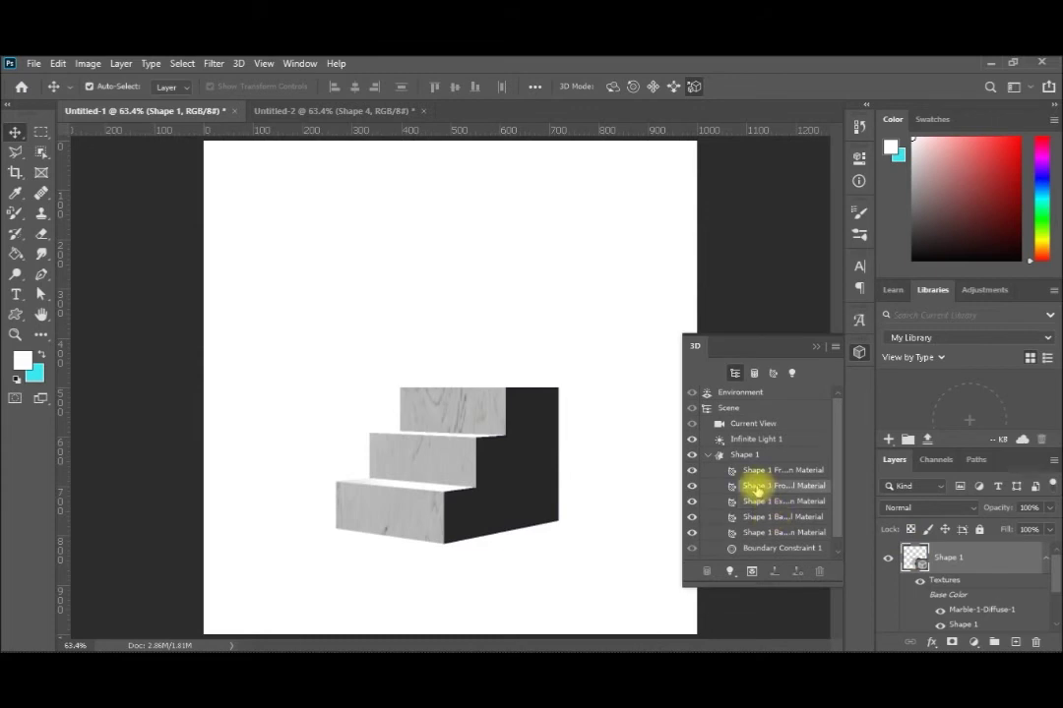
left_click(693, 485)
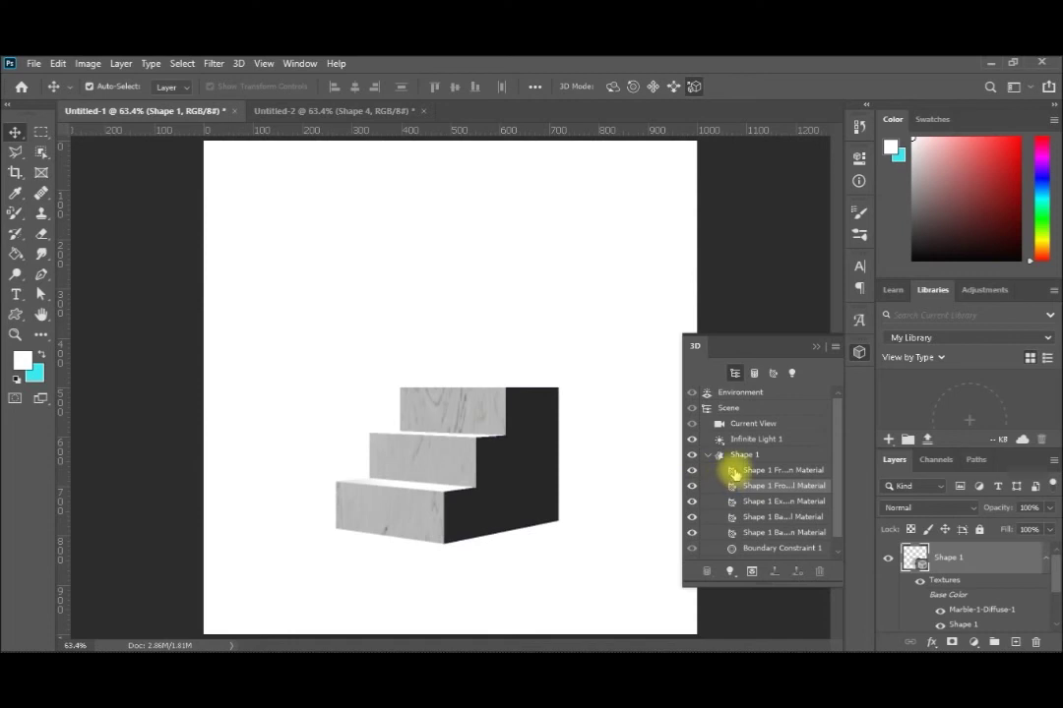
left_click(733, 473)
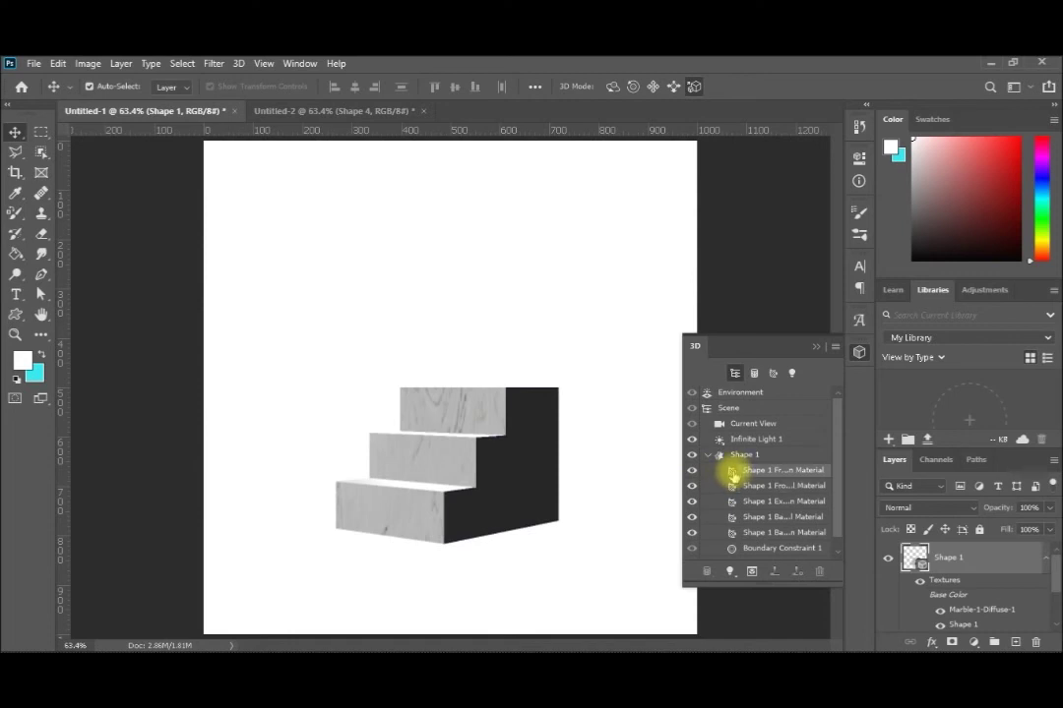
double_click(733, 473)
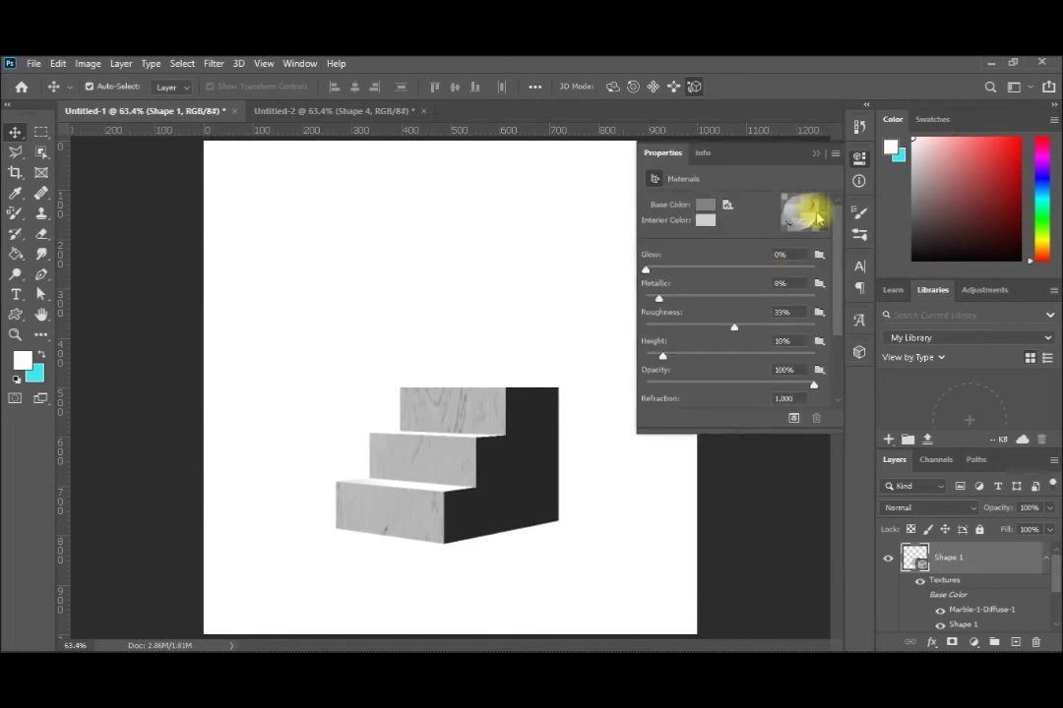
left_click(819, 217)
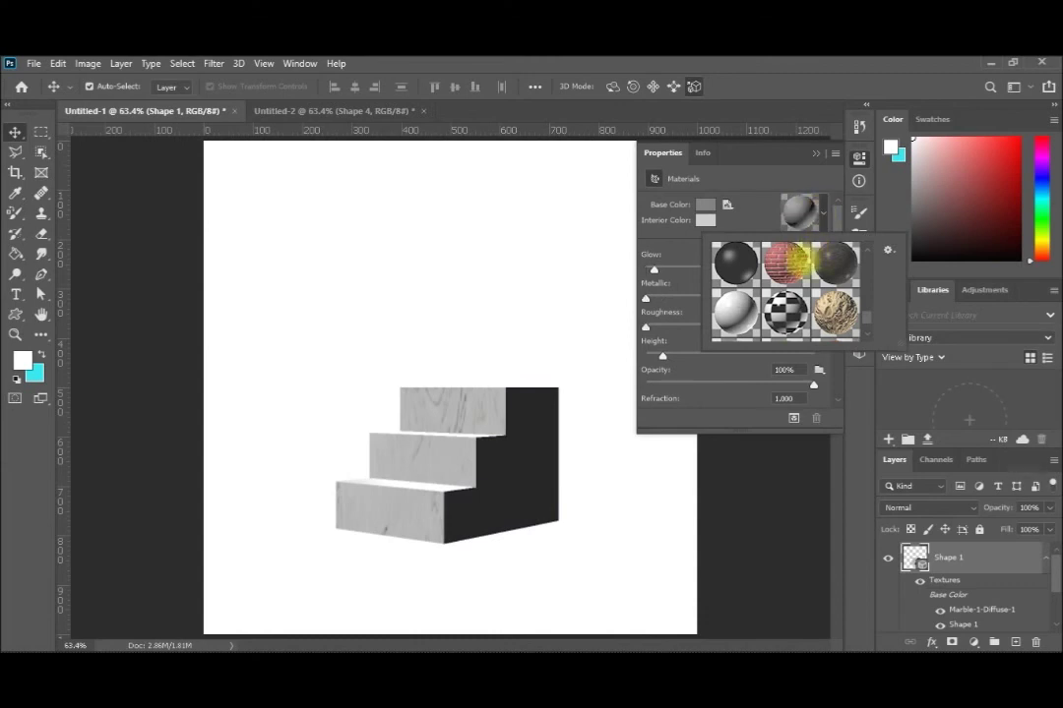
left_click(802, 264)
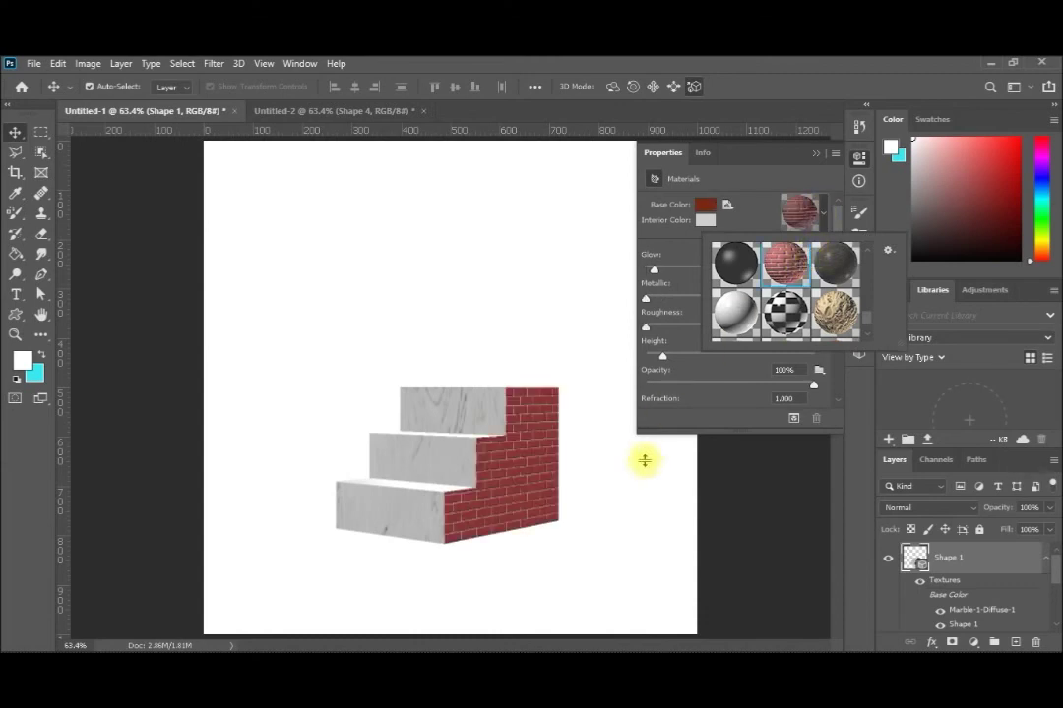
left_click(811, 158)
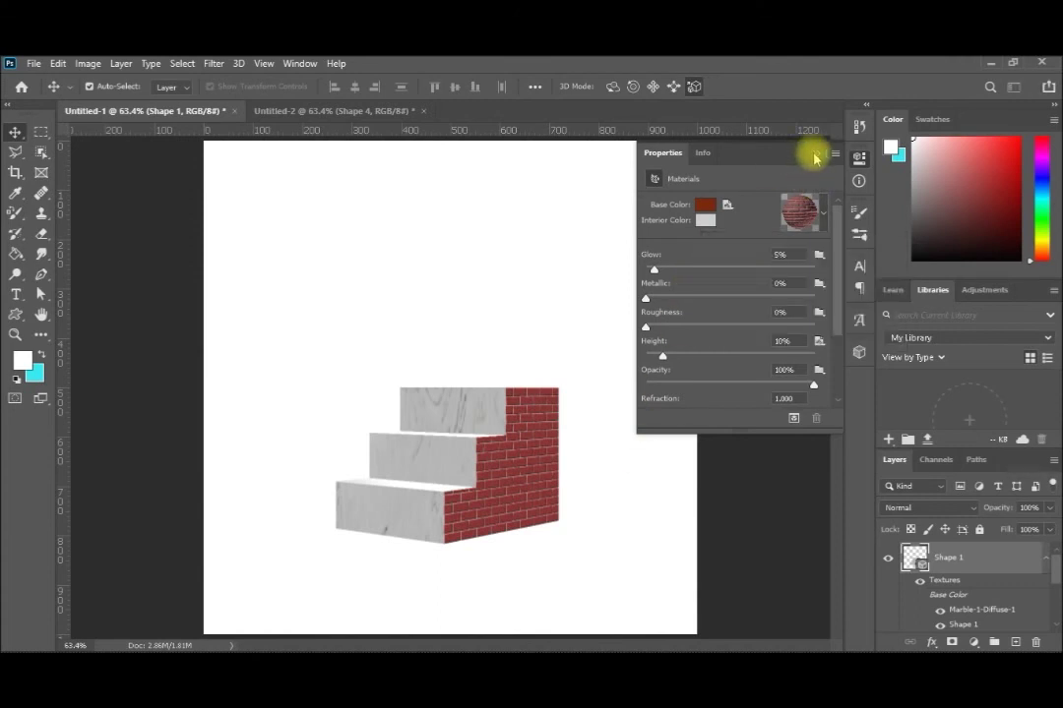
left_click(814, 156)
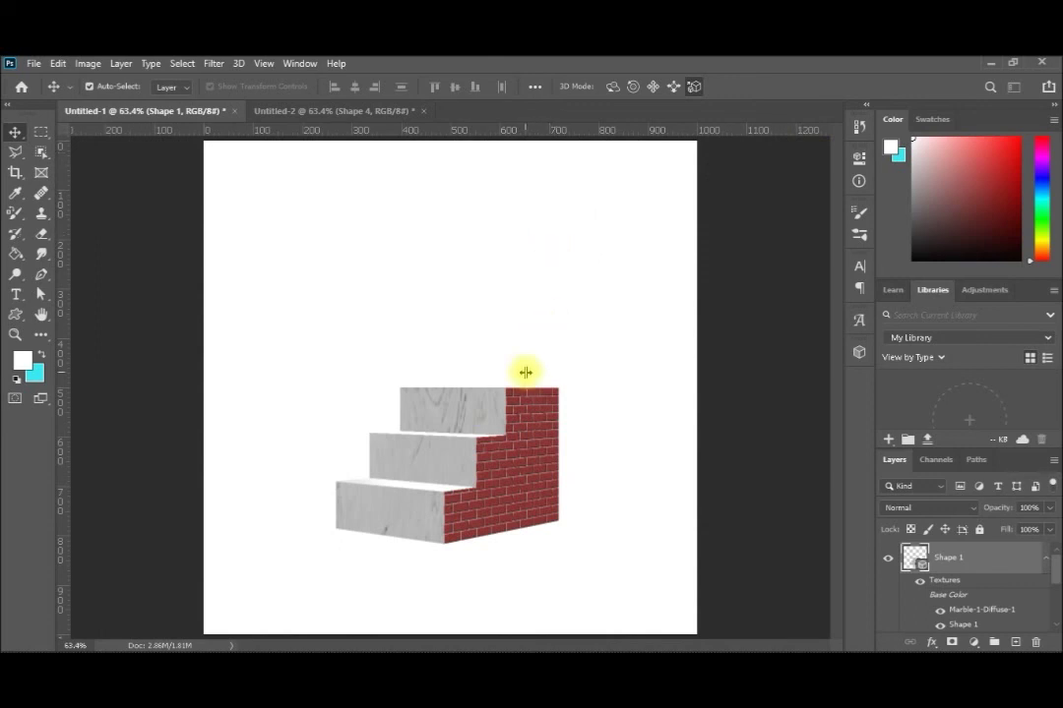
Step: Select Layer 1 and render Filter > Clouds onto it as the background
left_click(452, 479)
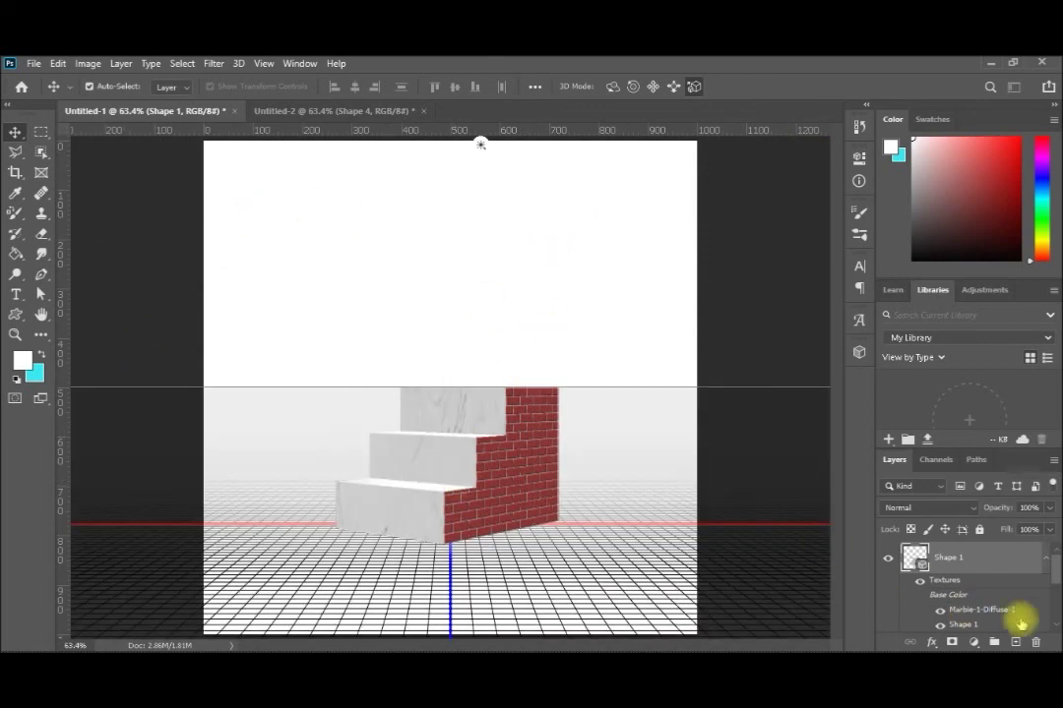
scroll(1047, 566, "down", 5)
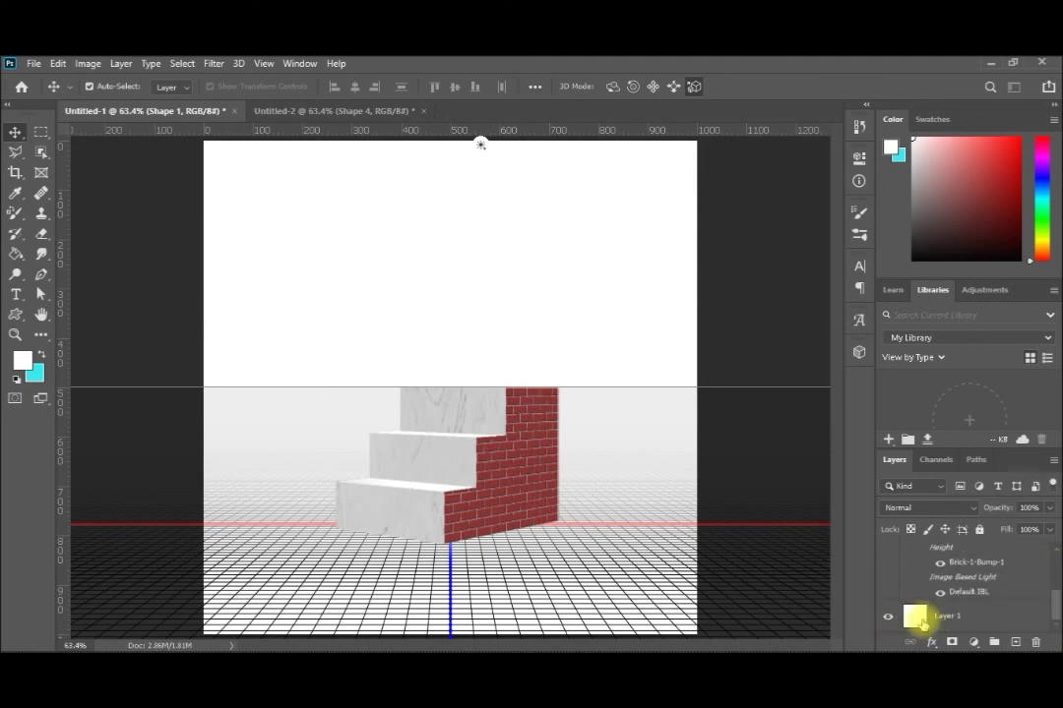
left_click(917, 618)
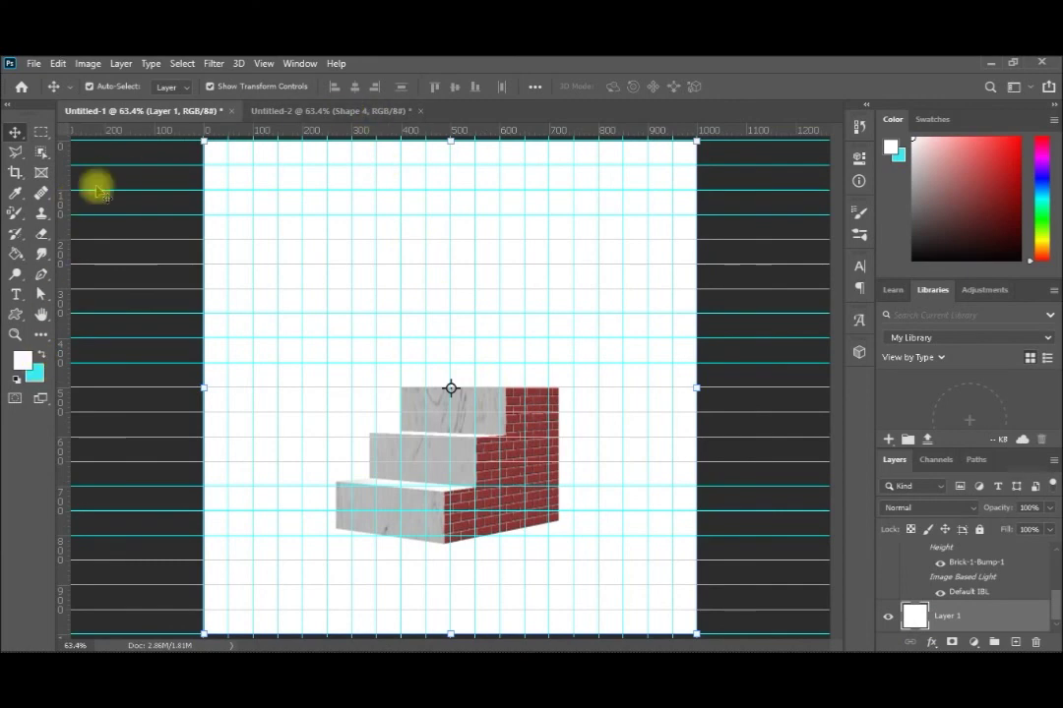
left_click(212, 64)
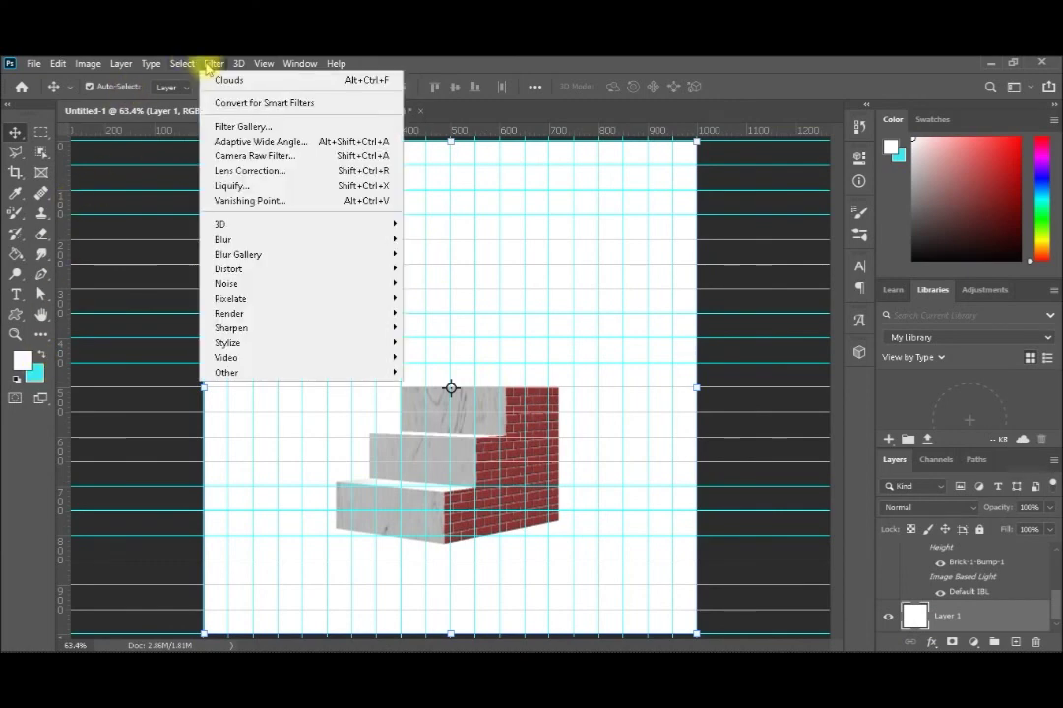
left_click(221, 81)
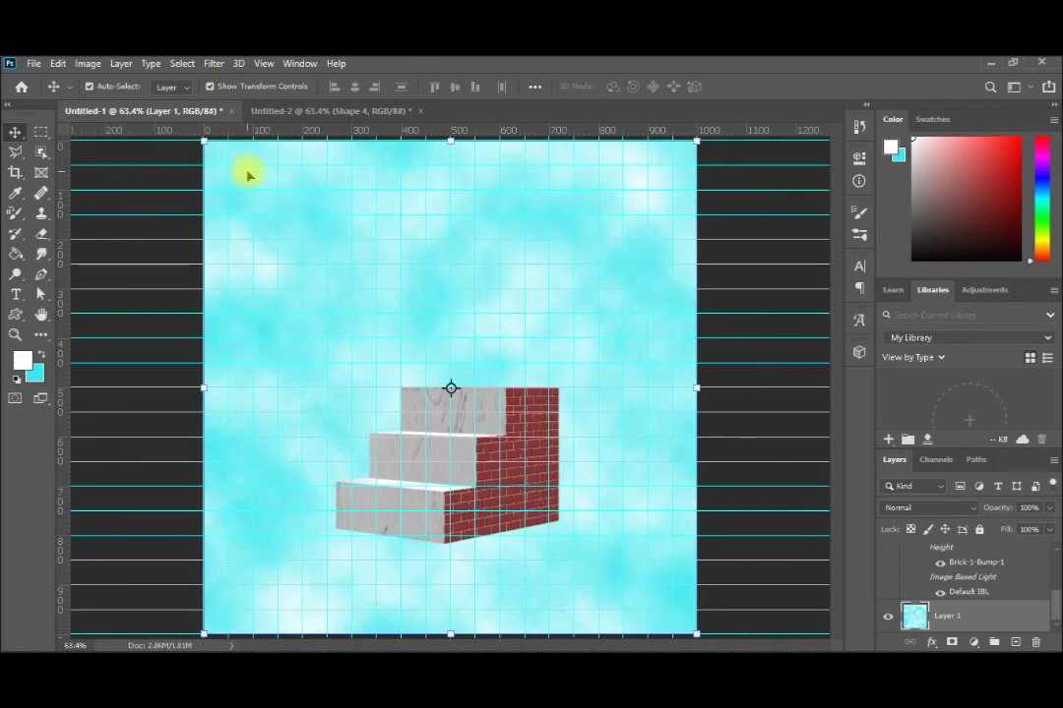